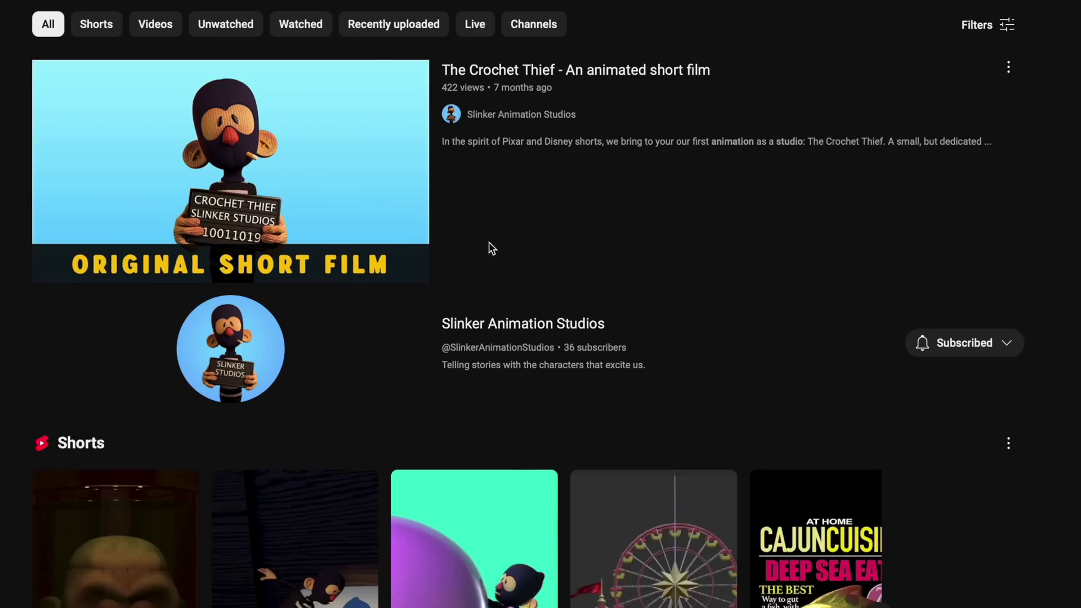
# Open the animation studio's YouTube channel home page from the name under the video result.
pyautogui.click(514, 322)
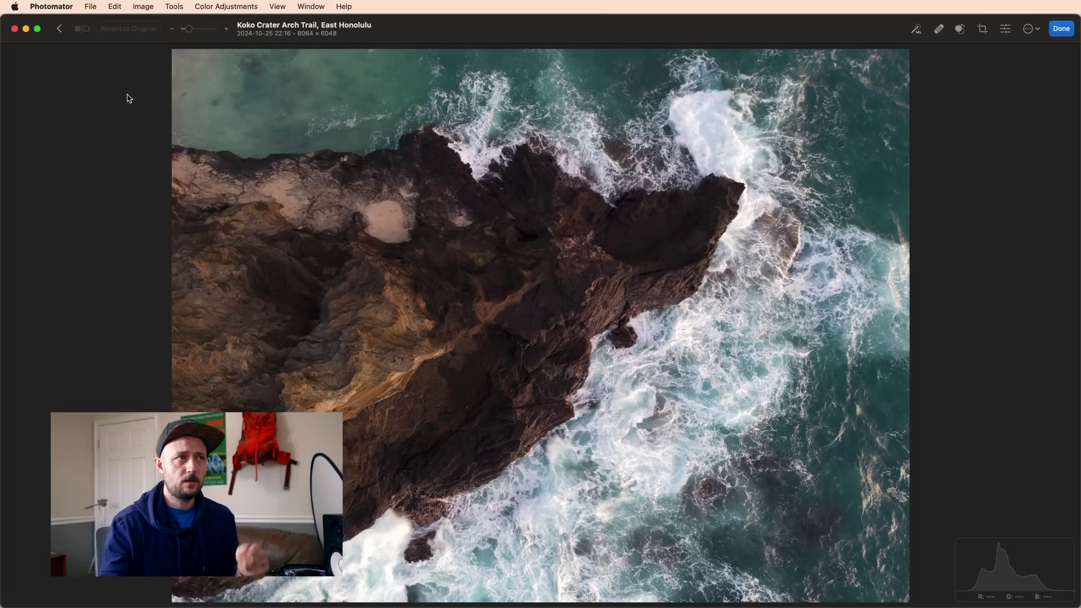
# Auto-enhance the coastline photo and bring up the adjustments list down to Curves.
pyautogui.click(918, 33)
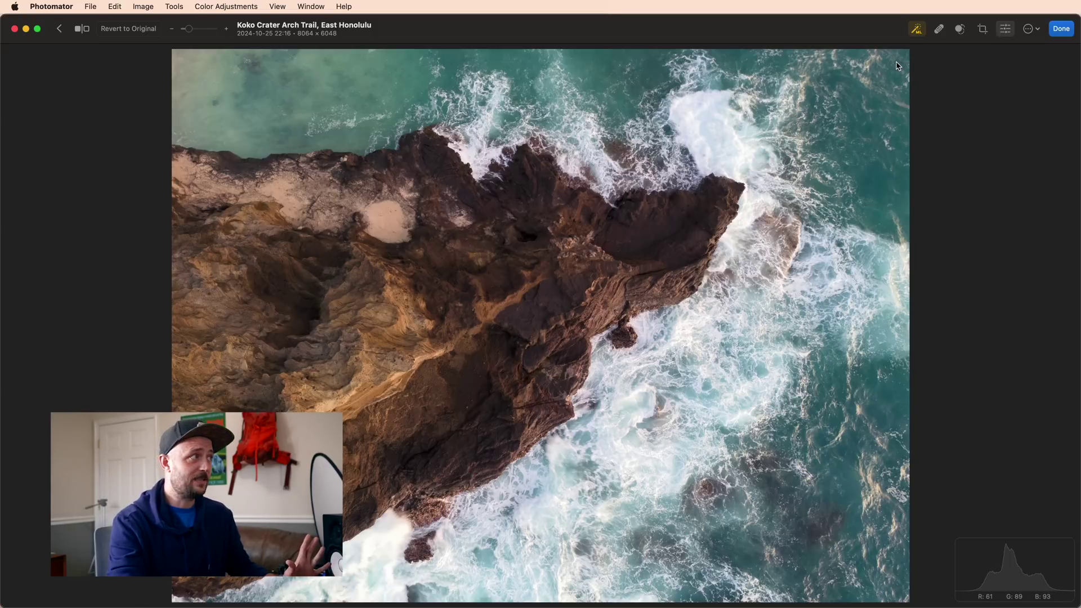
pyautogui.press('c')
pyautogui.scroll(-15, 978, 355)
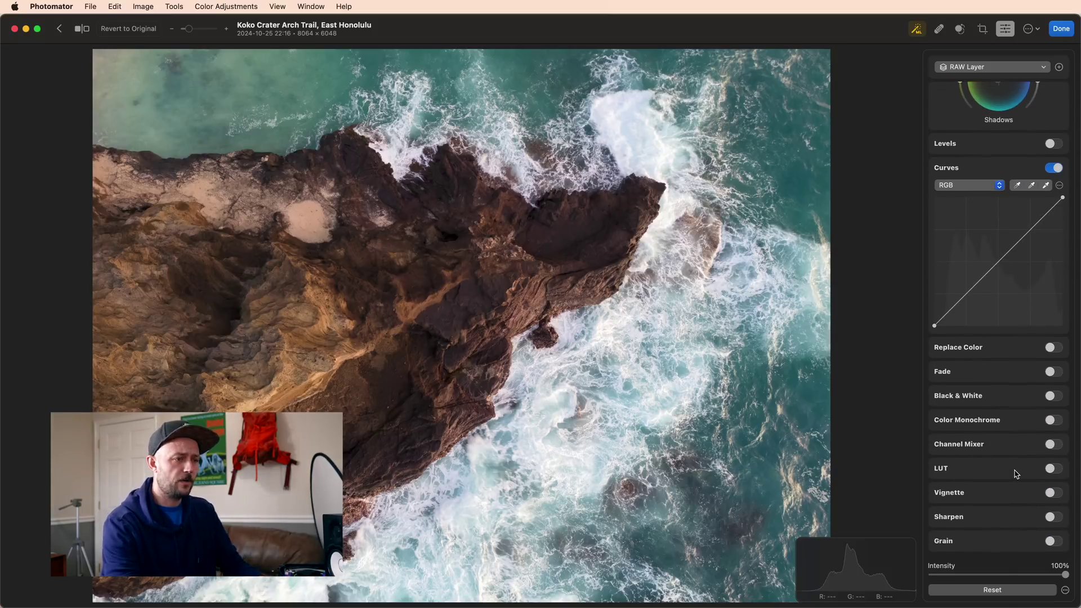
# Enable Grain and raise its Size to 118% with Intensity at 51%.
pyautogui.click(1050, 542)
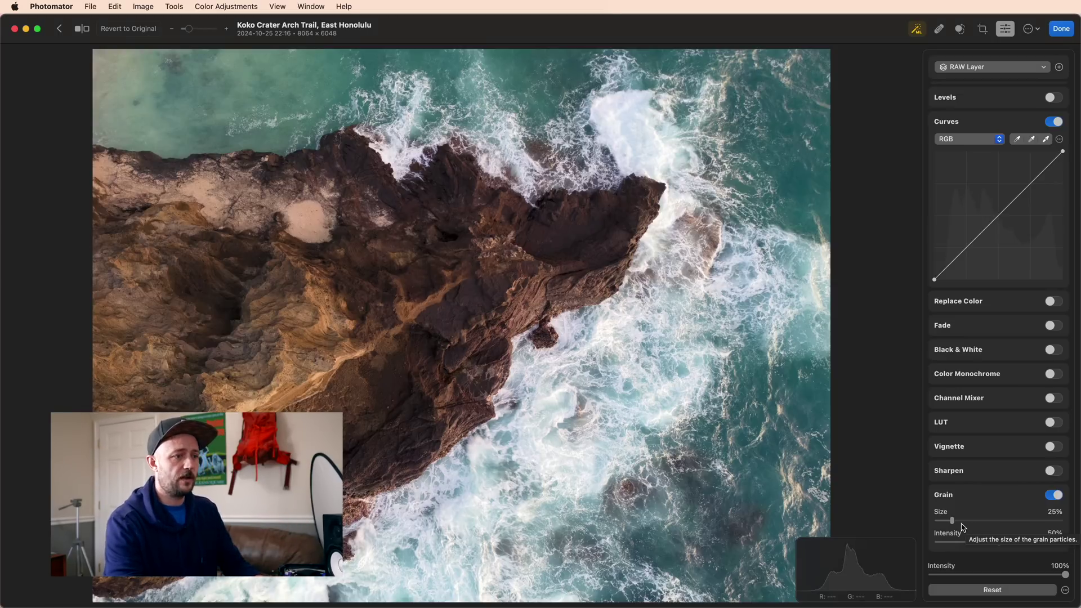
pyautogui.moveTo(951, 520); pyautogui.dragTo(1062, 521)
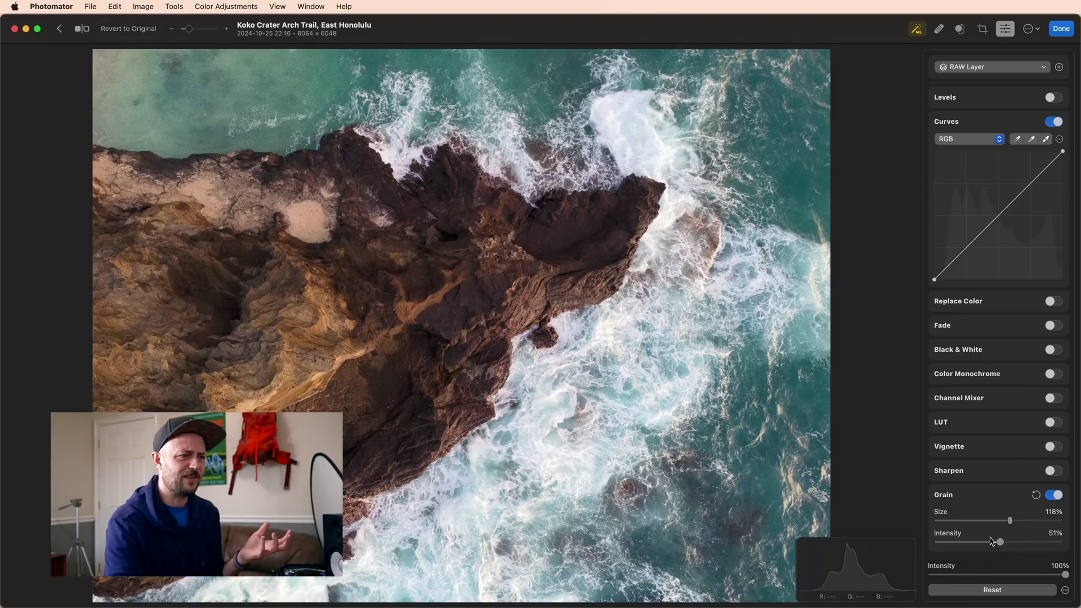
# Enable Sharpen and raise its Radius from 0 to 37.4 px at 50% intensity.
pyautogui.click(1053, 471)
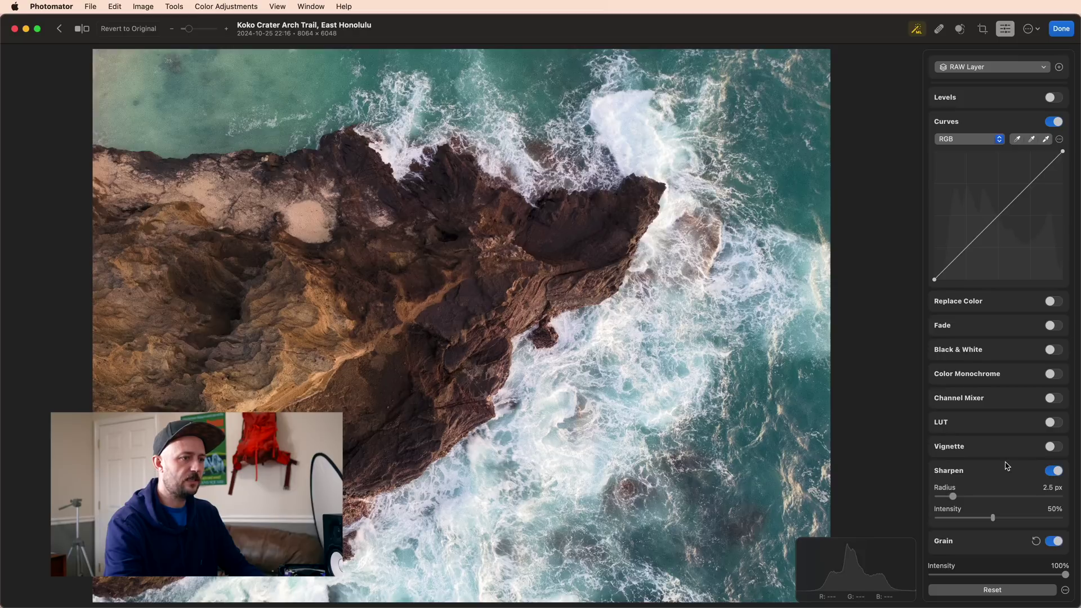
pyautogui.scroll(-2, 1007, 466)
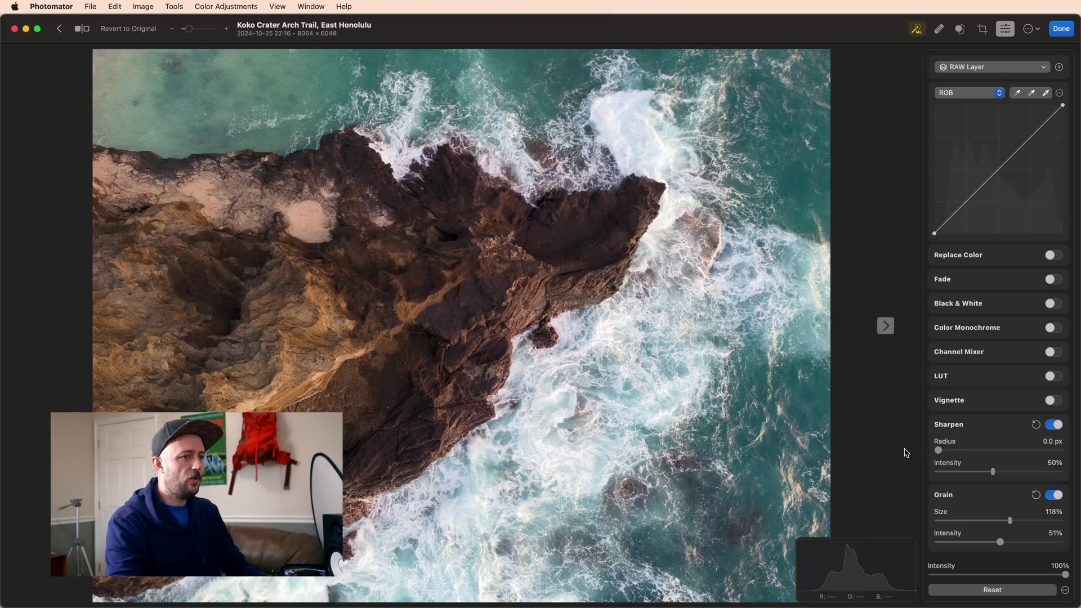
pyautogui.click(939, 451)
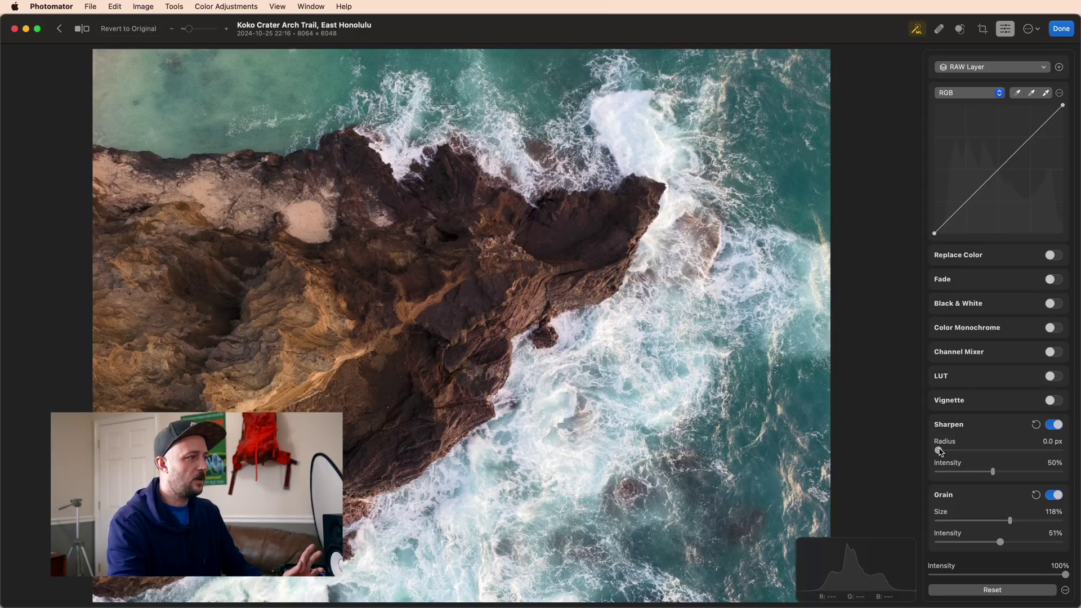
pyautogui.moveTo(939, 450); pyautogui.dragTo(943, 451)
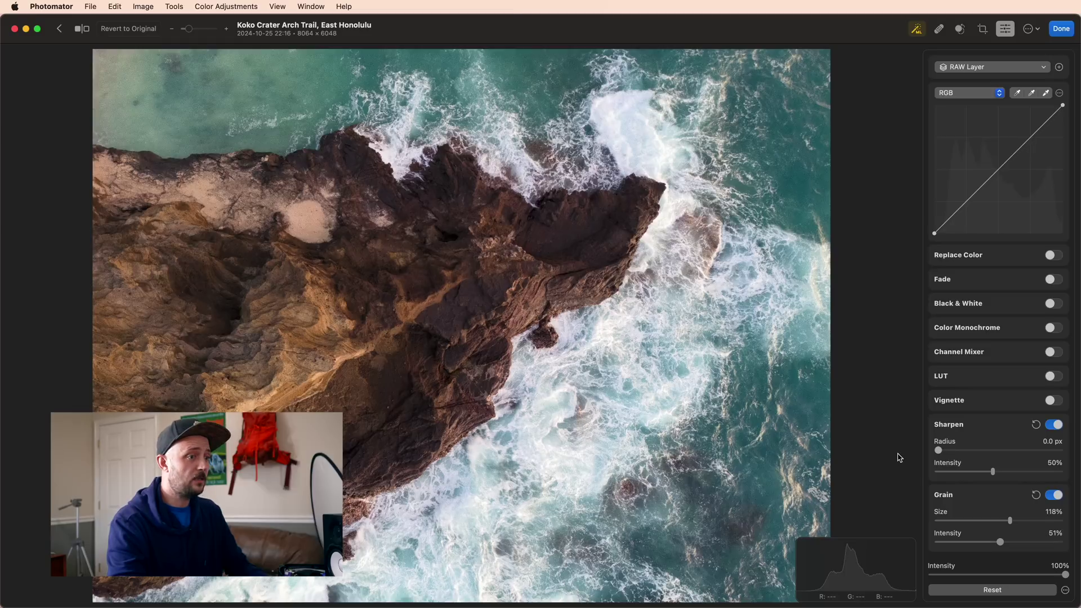
pyautogui.moveTo(950, 454); pyautogui.dragTo(992, 476)
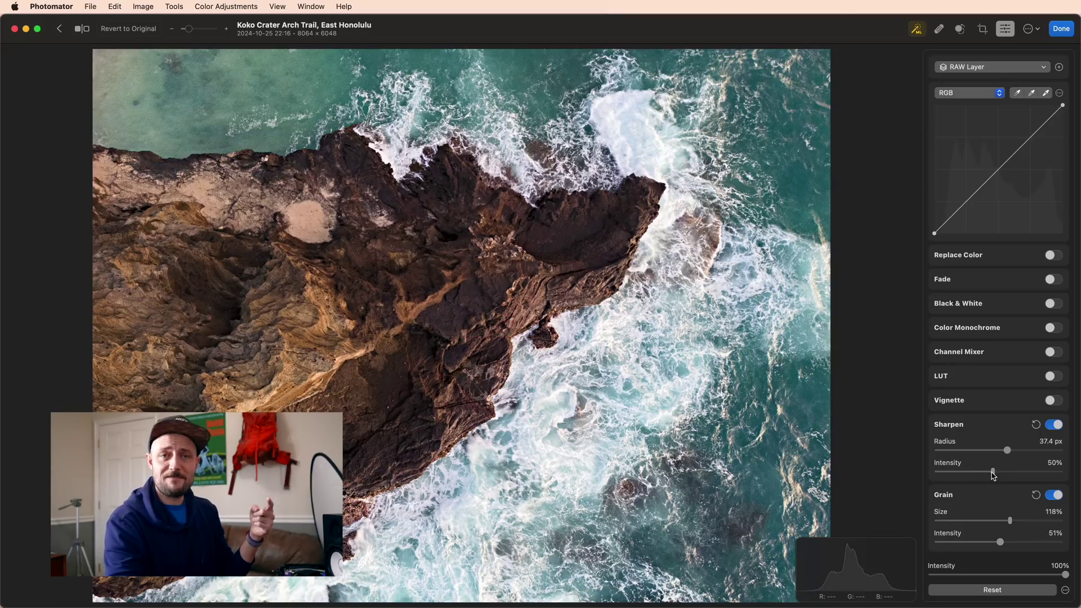
# Preview Sharpen Intensity at 200%, then settle it at 46%.
pyautogui.moveTo(993, 476); pyautogui.dragTo(1062, 473)
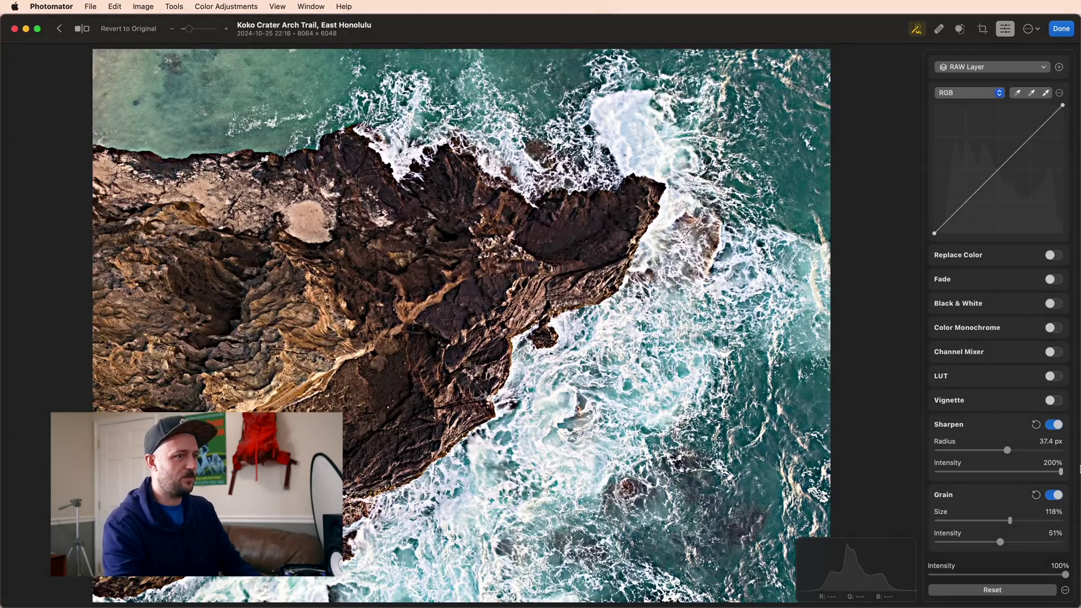
pyautogui.moveTo(1057, 472); pyautogui.dragTo(989, 471)
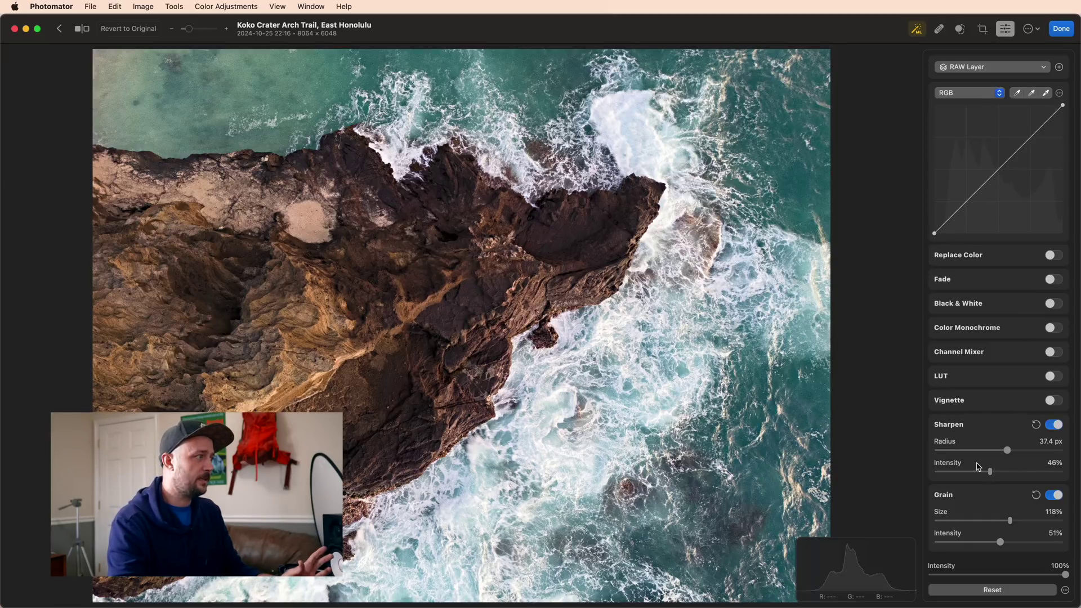
# Enable Vignette with Softness 0%, Exposure -22% and Black Point -97%.
pyautogui.click(1052, 400)
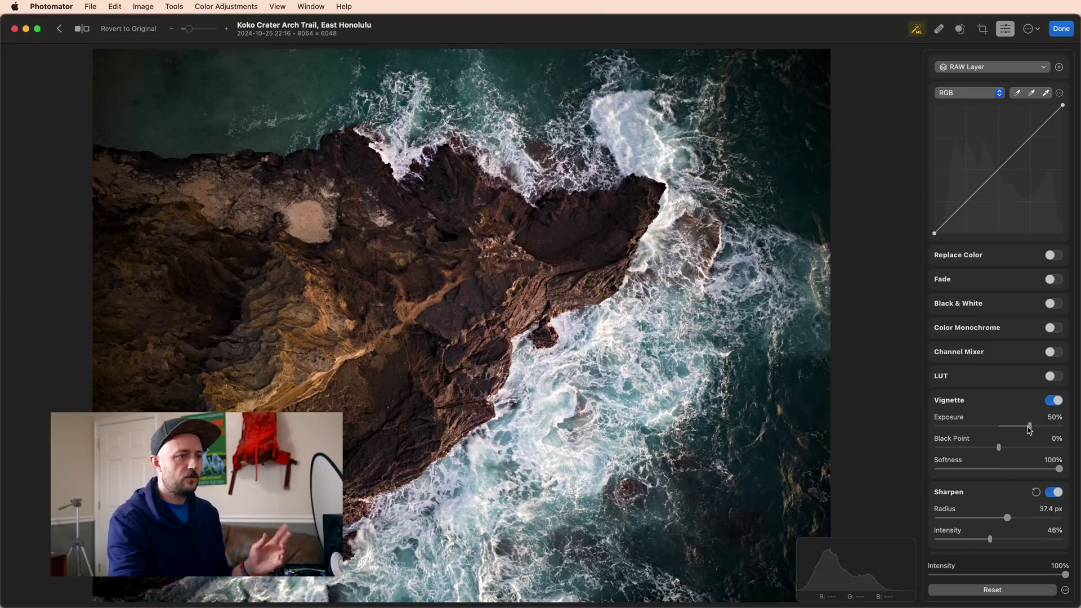
pyautogui.moveTo(1030, 426); pyautogui.dragTo(1077, 428)
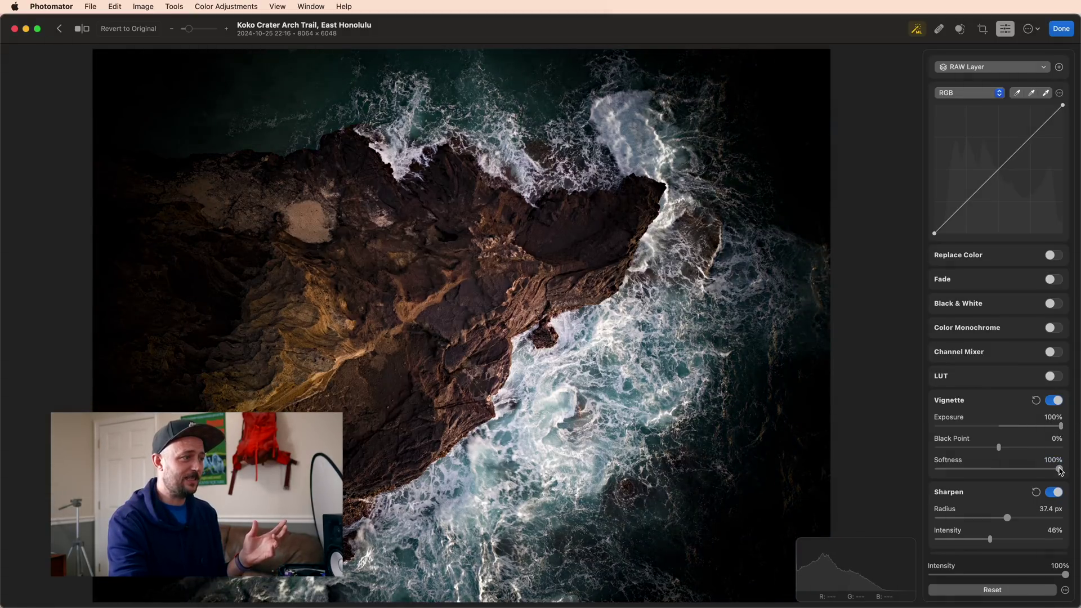
pyautogui.moveTo(1046, 468); pyautogui.dragTo(882, 480)
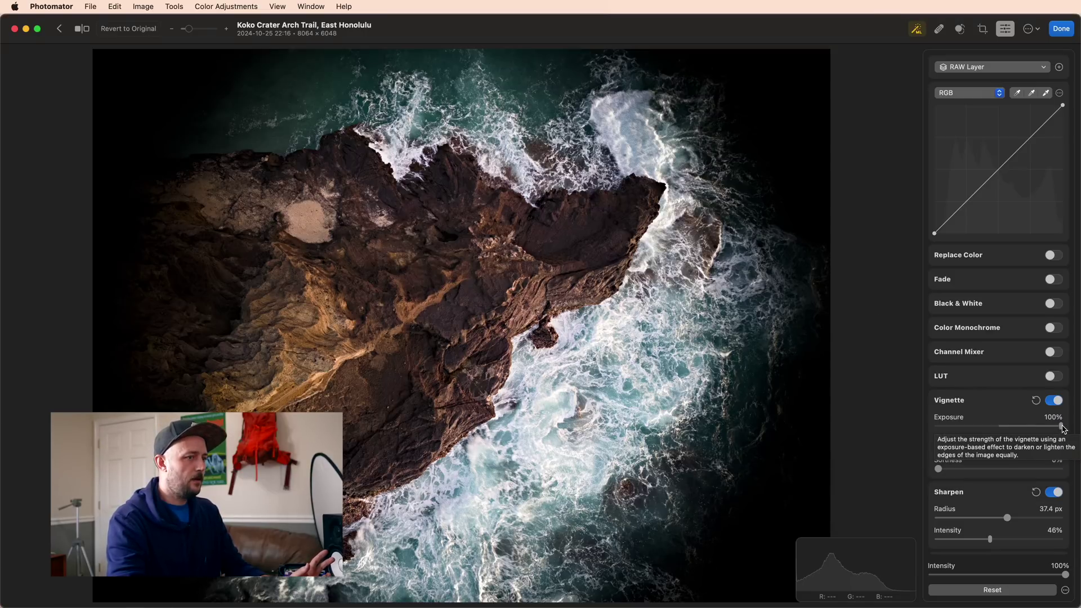
pyautogui.moveTo(1062, 429); pyautogui.dragTo(989, 431)
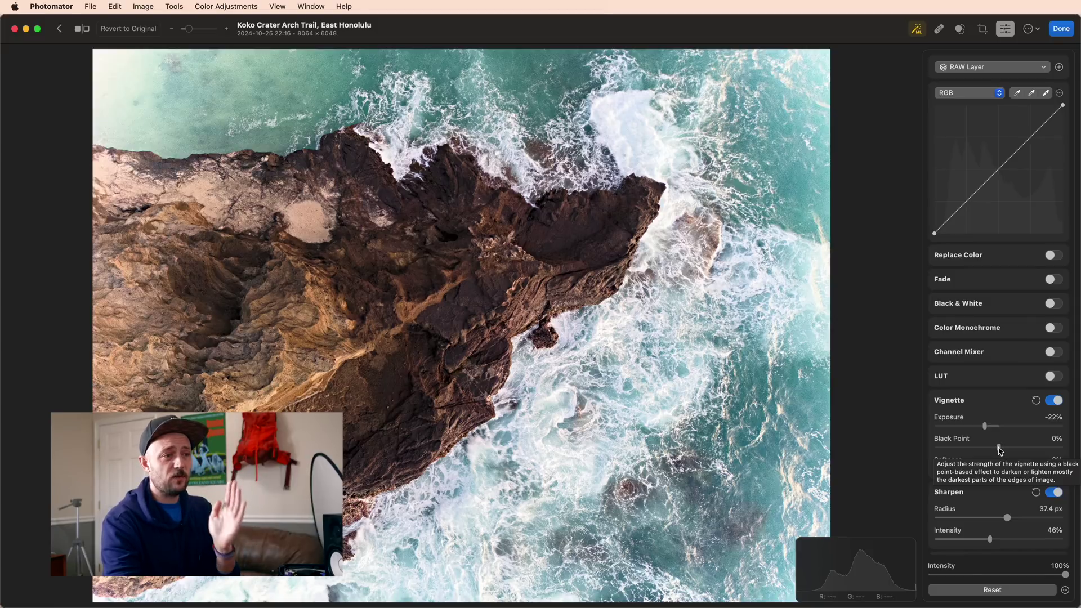
pyautogui.click(998, 449)
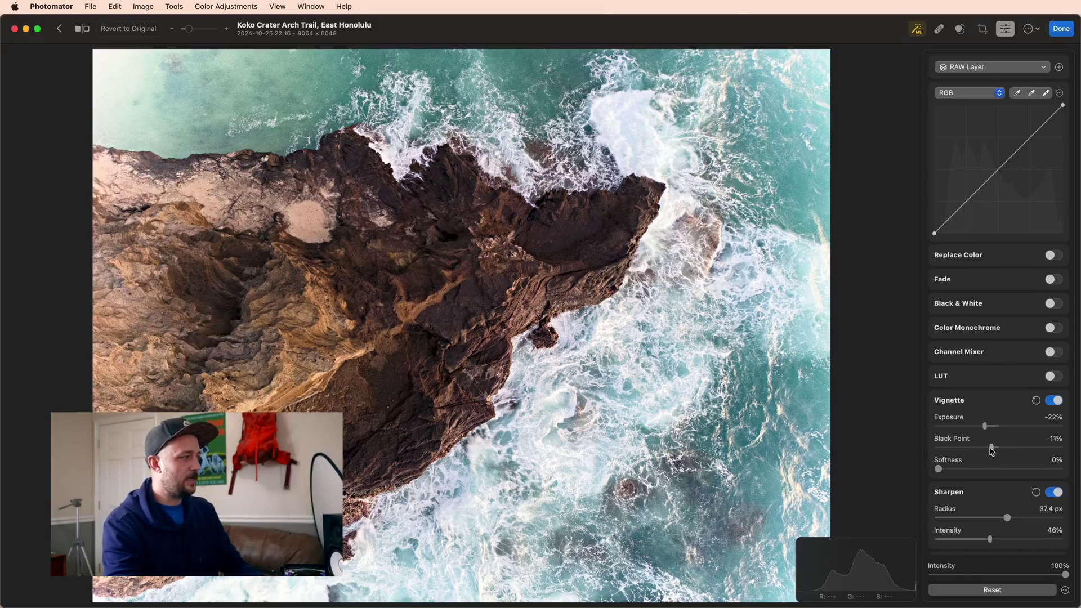
pyautogui.moveTo(991, 451); pyautogui.dragTo(938, 447)
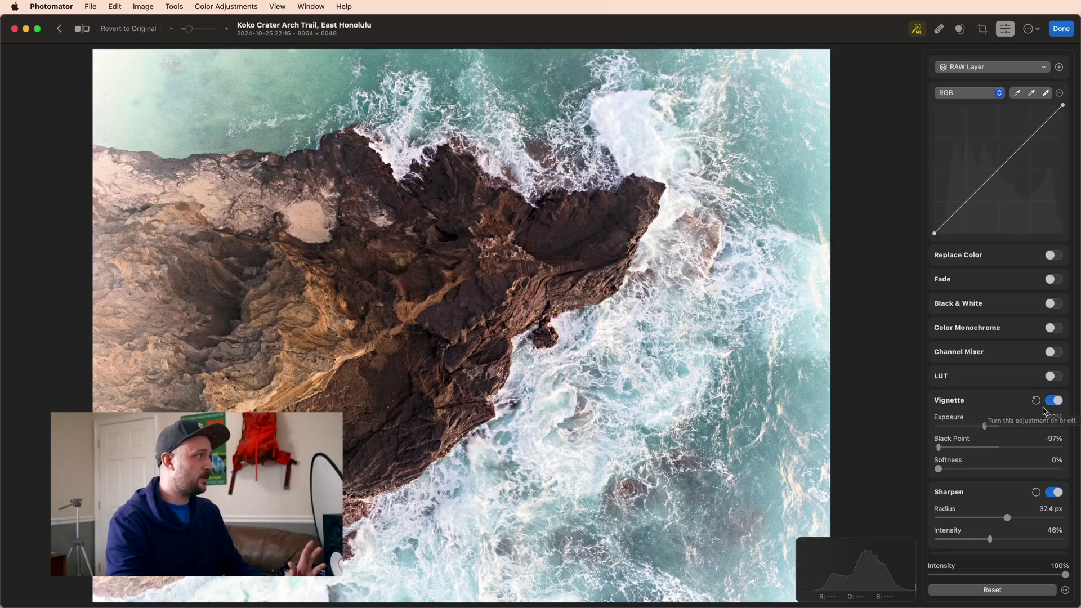
# Switch to Split Comparison view and slide the divider across the coastline photo.
pyautogui.click(287, 5)
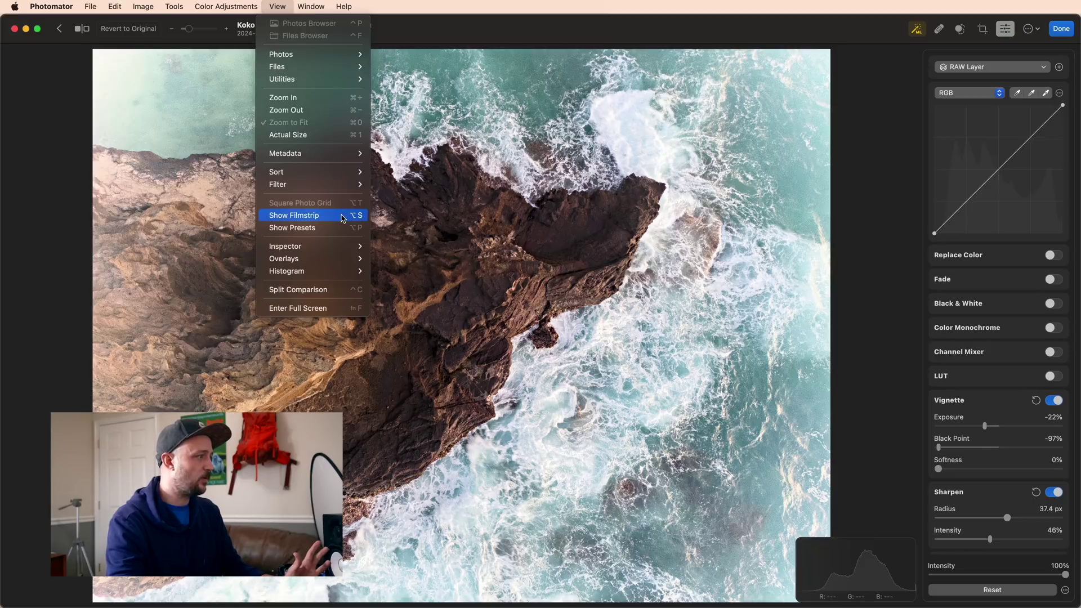
pyautogui.click(338, 290)
pyautogui.moveTo(462, 288); pyautogui.dragTo(84, 264)
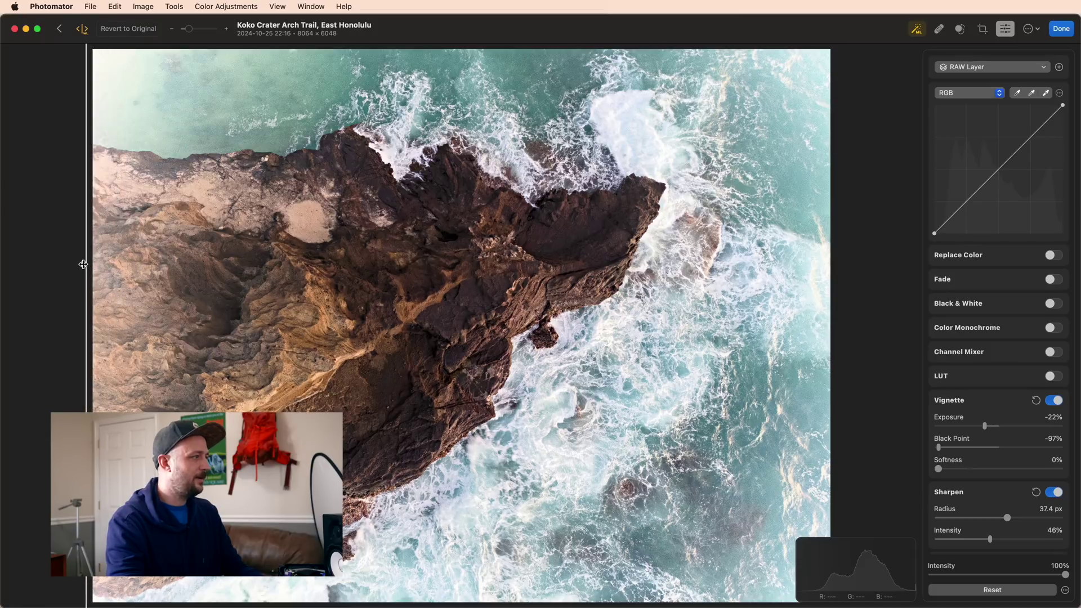
# Enable LUT with SkyGrade-natural-highlights applied at 34% intensity.
pyautogui.click(1052, 376)
pyautogui.click(1028, 392)
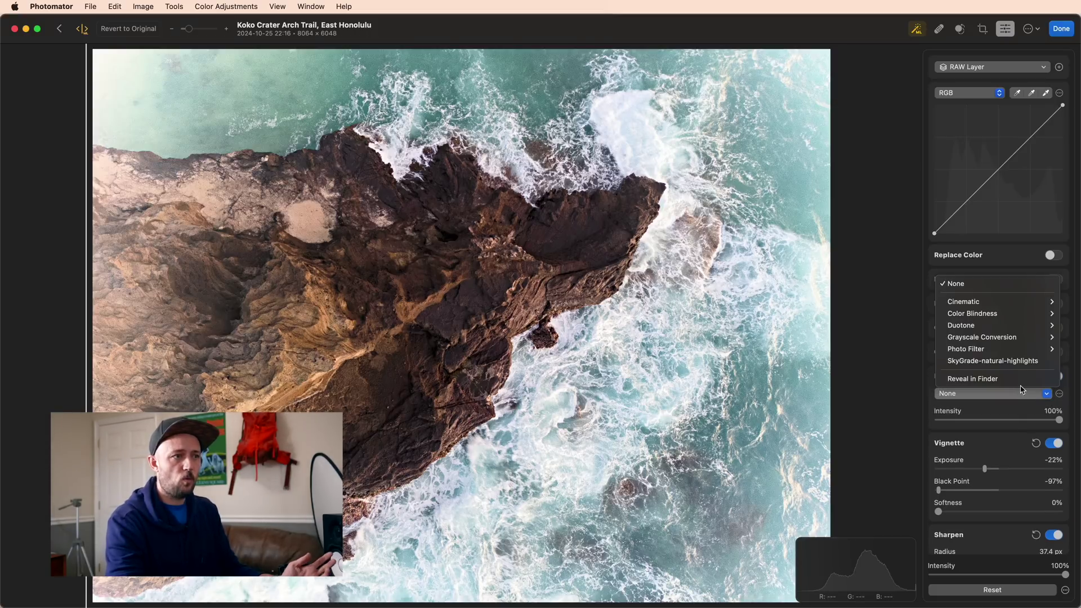
pyautogui.moveTo(998, 325)
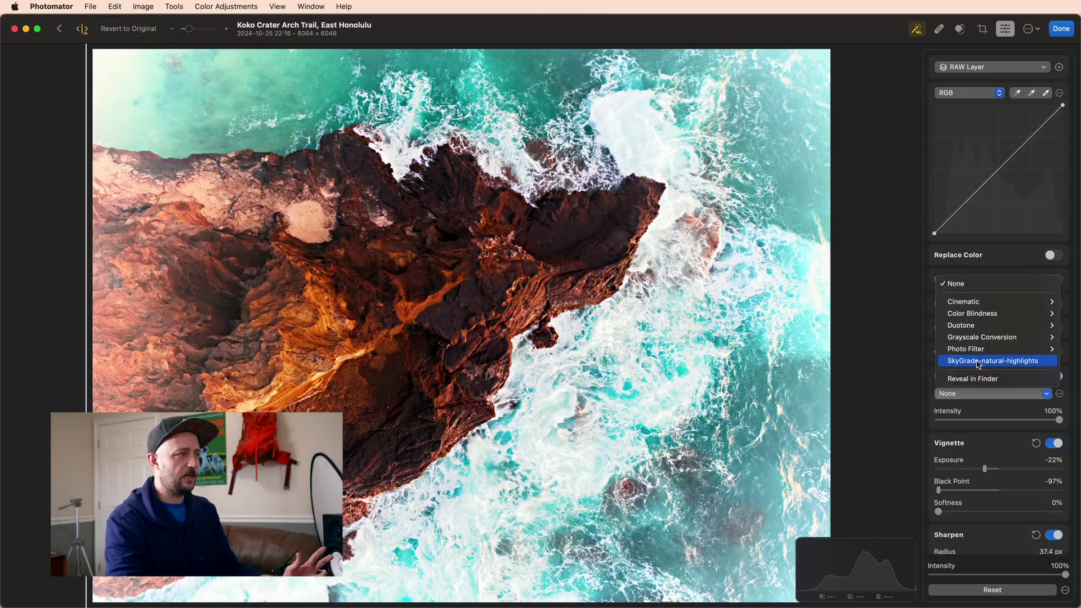
pyautogui.click(975, 365)
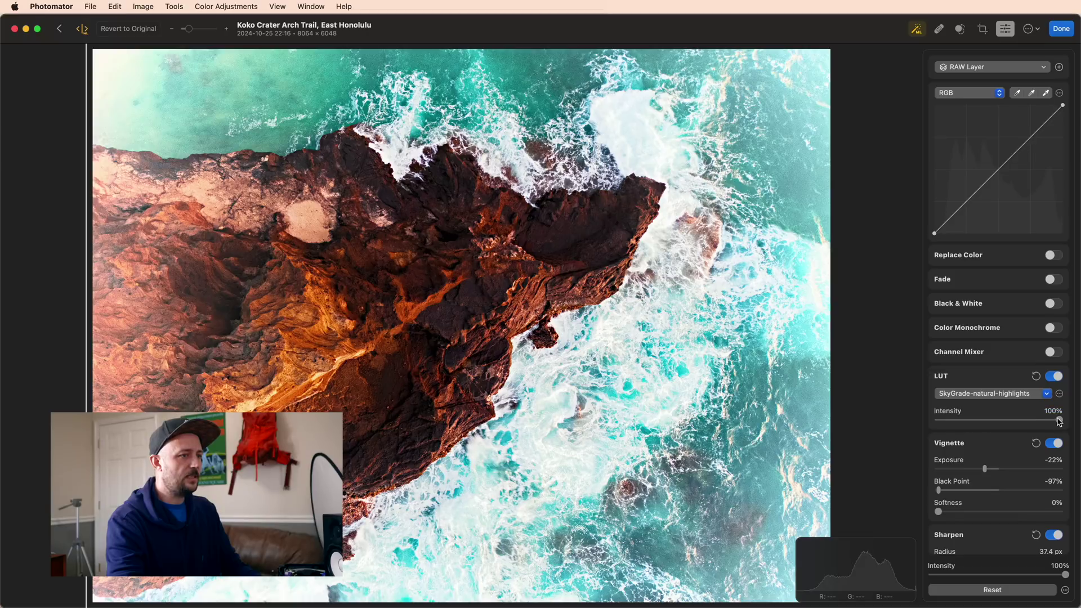
pyautogui.moveTo(1013, 424); pyautogui.dragTo(985, 427)
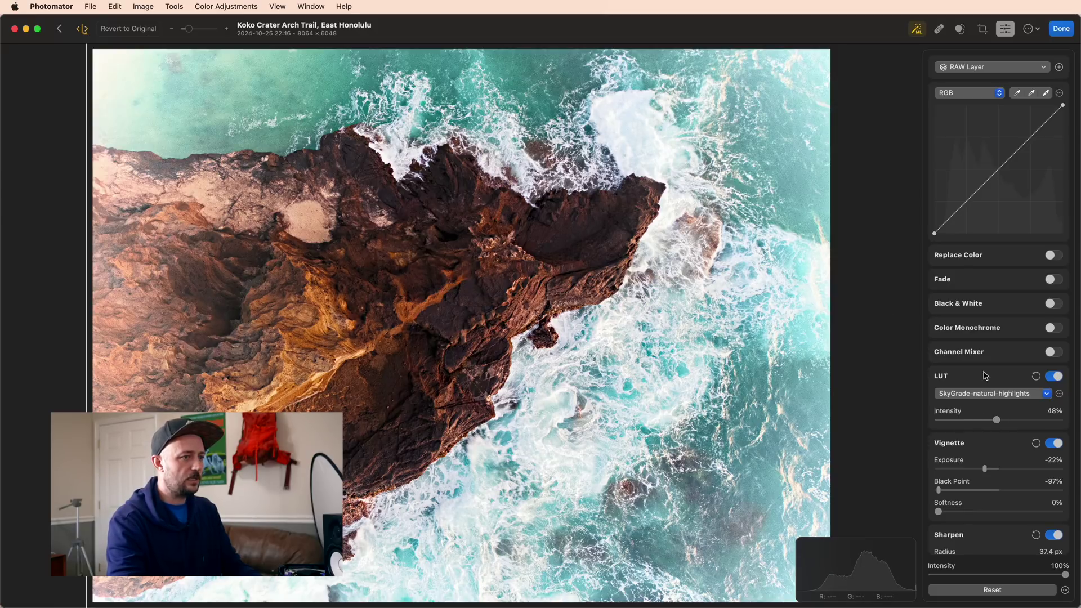
pyautogui.moveTo(997, 422); pyautogui.dragTo(978, 423)
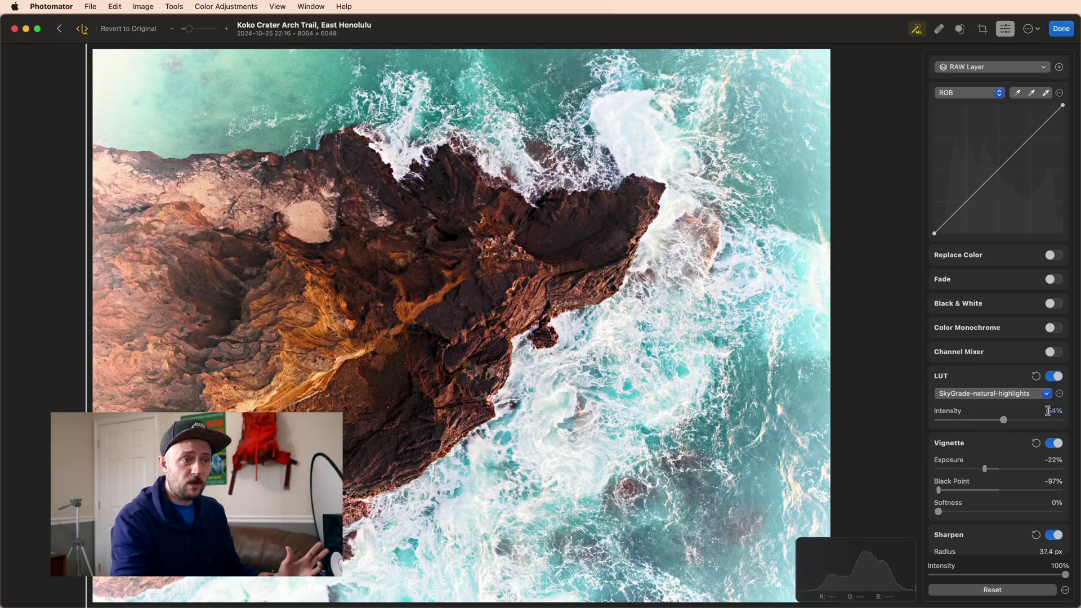
pyautogui.click(1059, 394)
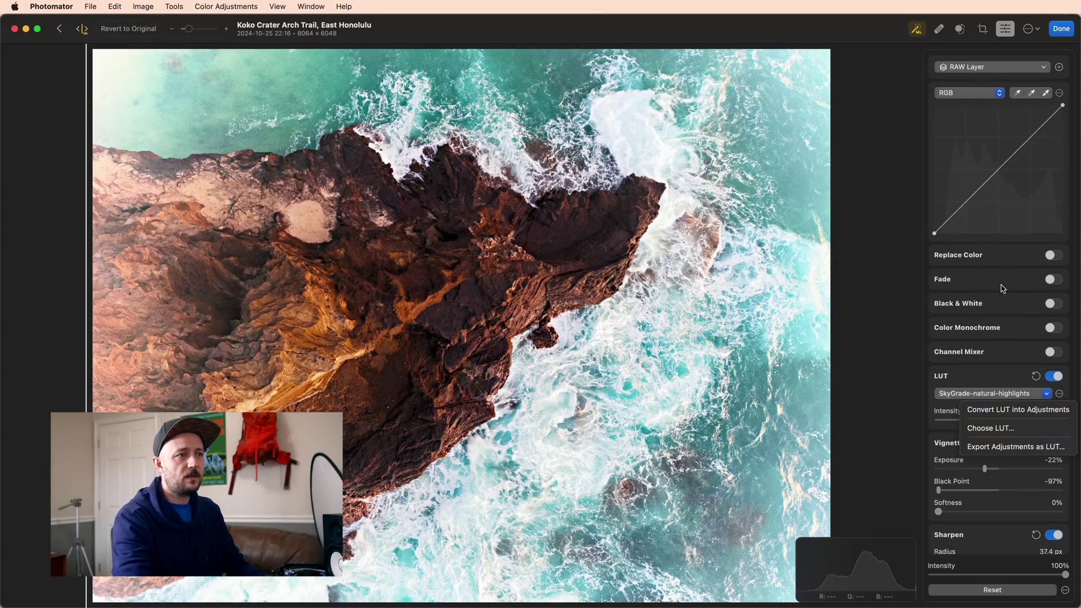
pyautogui.click(982, 248)
pyautogui.scroll(10, 982, 249)
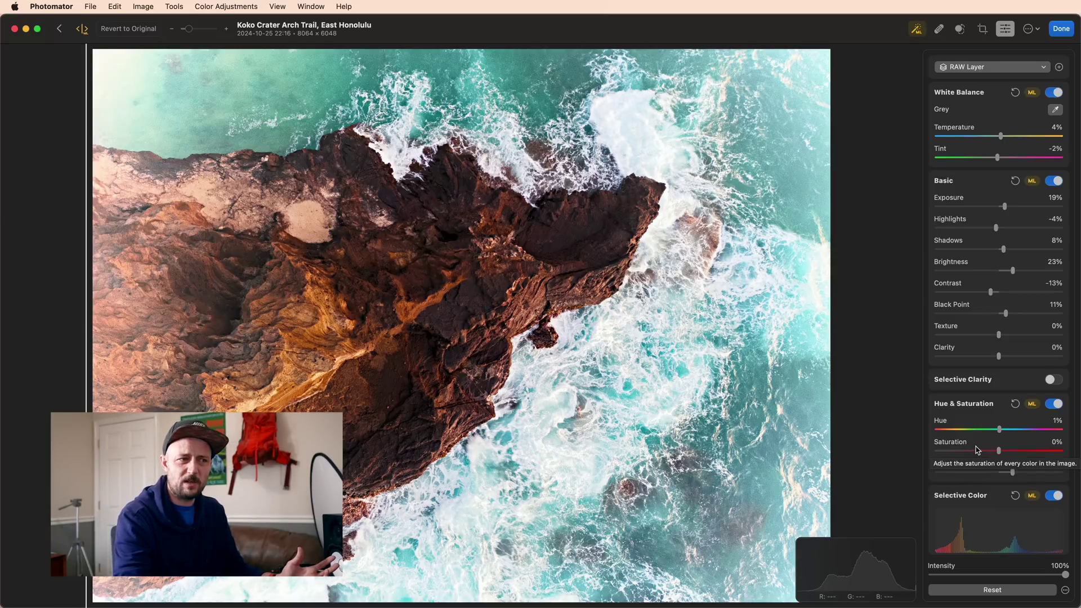
pyautogui.scroll(-10, 977, 444)
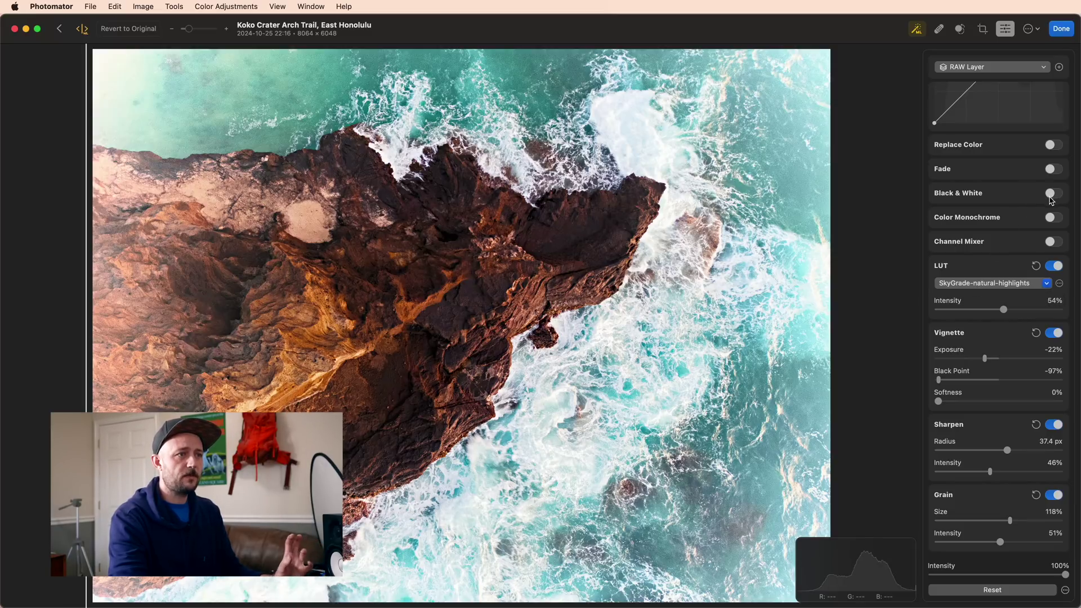
# Switch off the LUT grade and turn on Black & White at 100% intensity.
pyautogui.click(1057, 271)
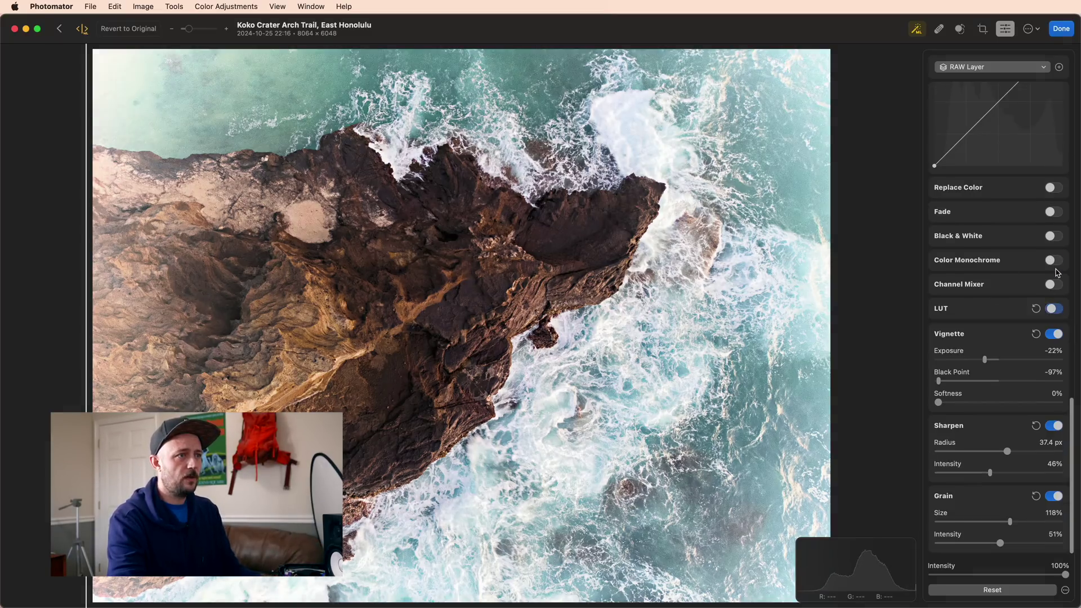
pyautogui.click(1051, 236)
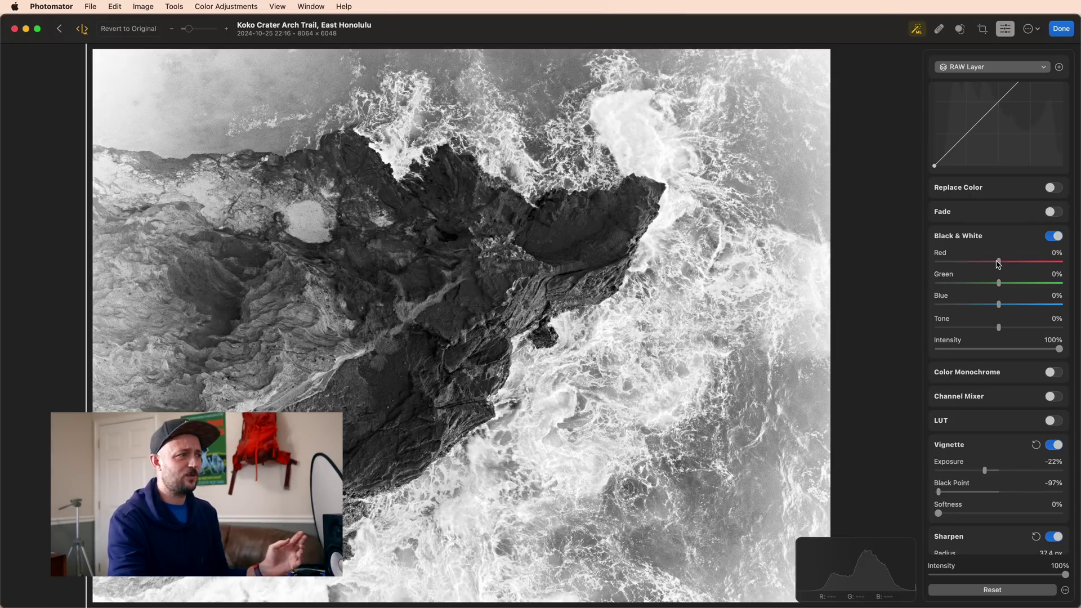
# Set the Black & White mix to Red 100%, Green -100%, Blue -66%, Tone -35%.
pyautogui.moveTo(998, 263); pyautogui.dragTo(1067, 268)
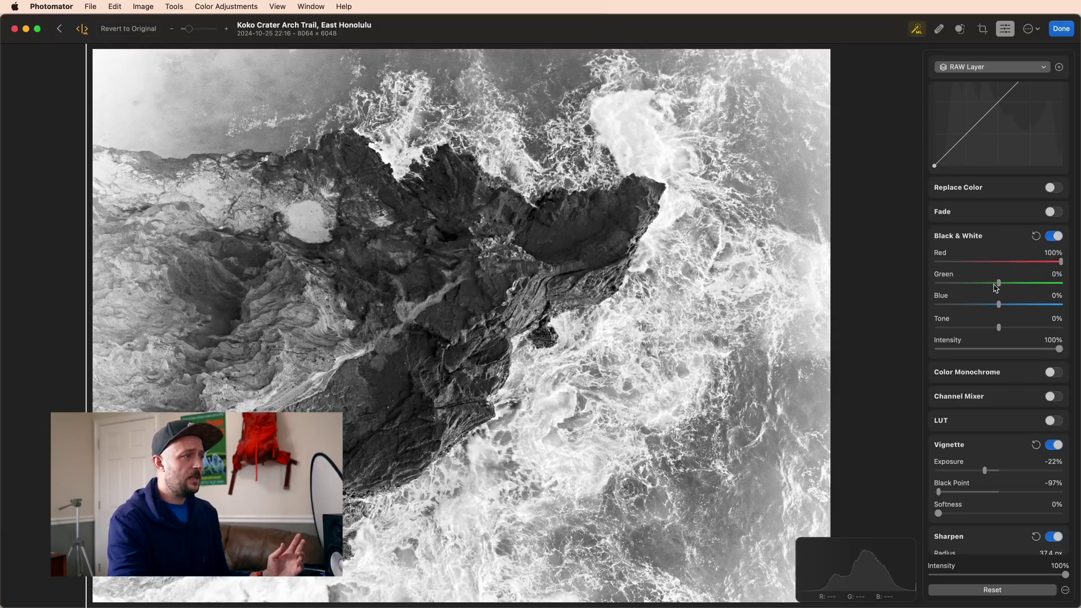
pyautogui.moveTo(999, 283); pyautogui.dragTo(1076, 282)
pyautogui.moveTo(971, 285); pyautogui.dragTo(912, 289)
pyautogui.moveTo(1000, 308); pyautogui.dragTo(978, 314)
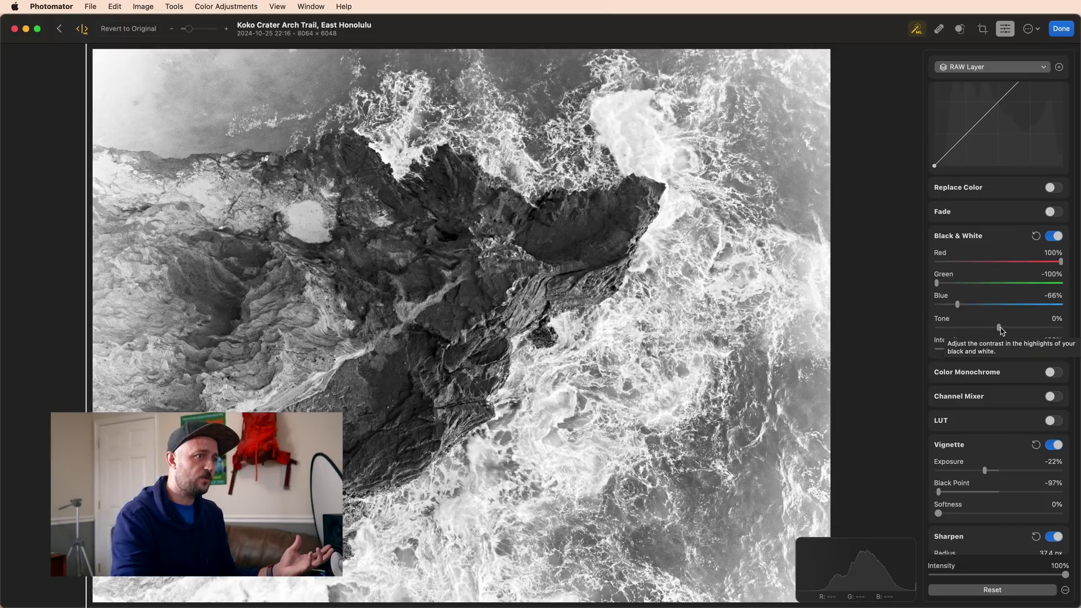
pyautogui.moveTo(1000, 328); pyautogui.dragTo(882, 333)
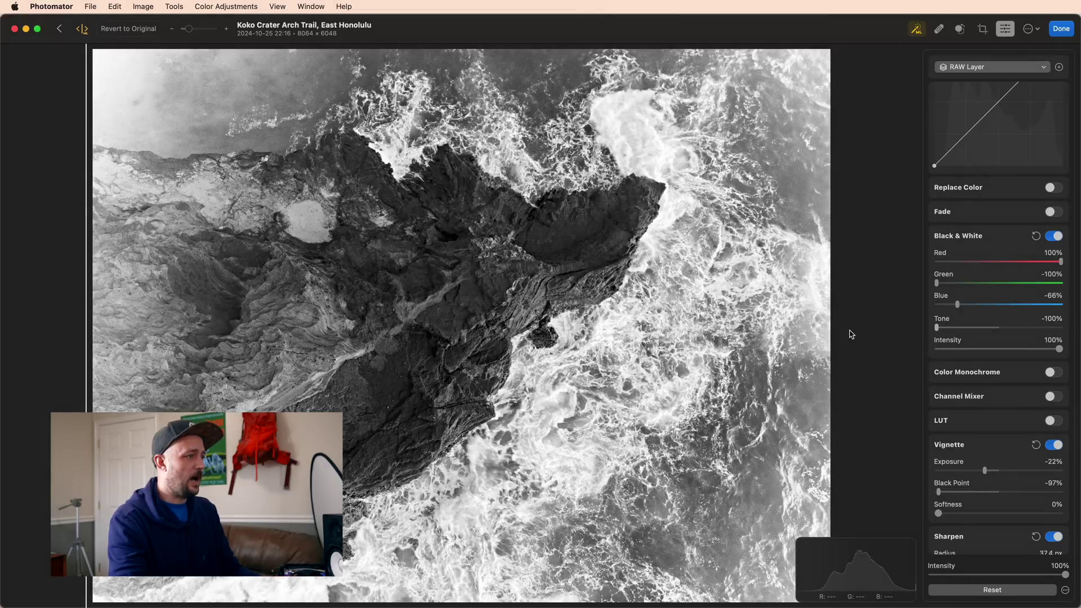
pyautogui.moveTo(978, 333)
pyautogui.mouseDown()
pyautogui.moveTo(1050, 330)
pyautogui.moveTo(965, 336)
pyautogui.moveTo(978, 338)
pyautogui.mouseUp()
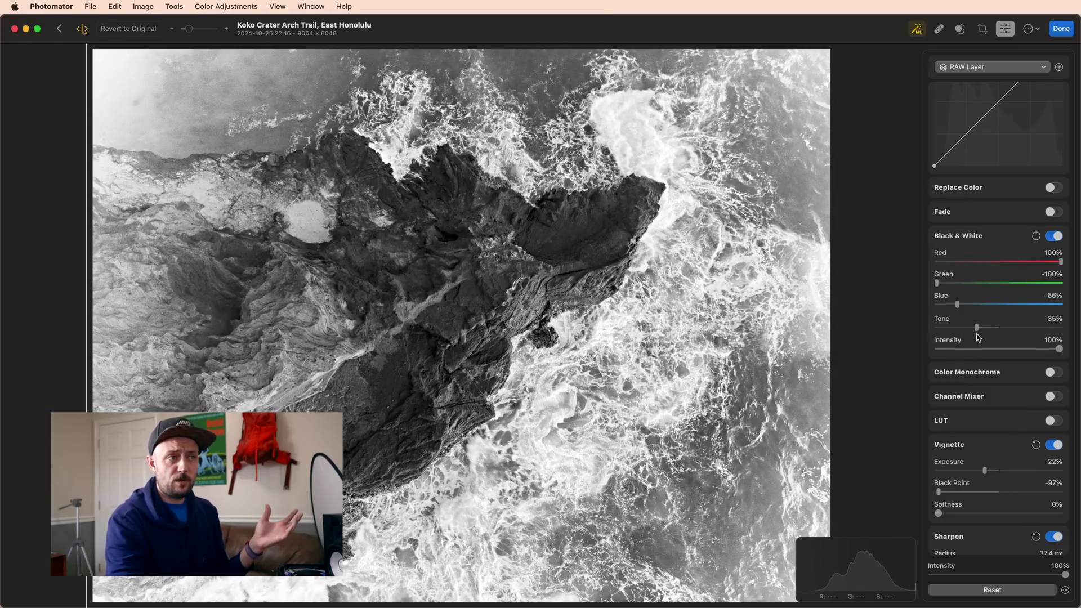
# Switch Black & White off and toggle the SkyGrade LUT on and back off.
pyautogui.click(1055, 236)
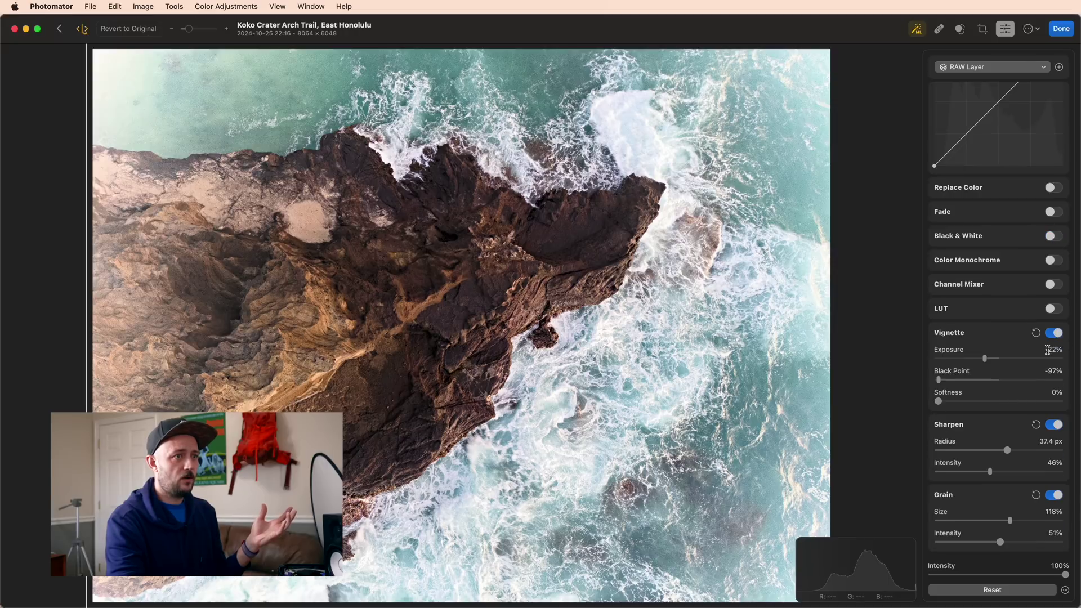
pyautogui.click(1053, 308)
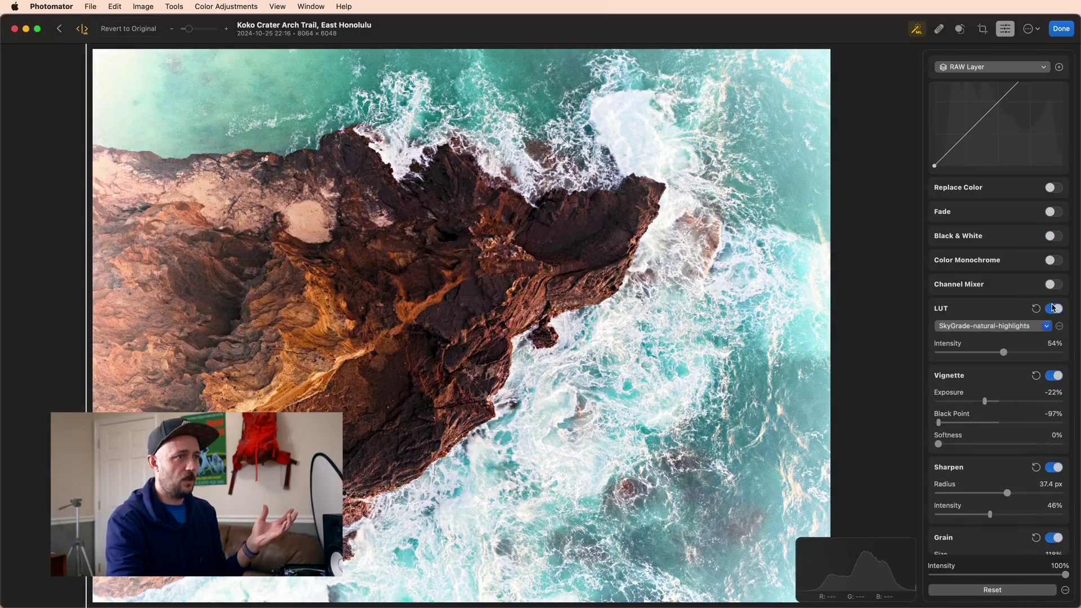
pyautogui.click(1054, 309)
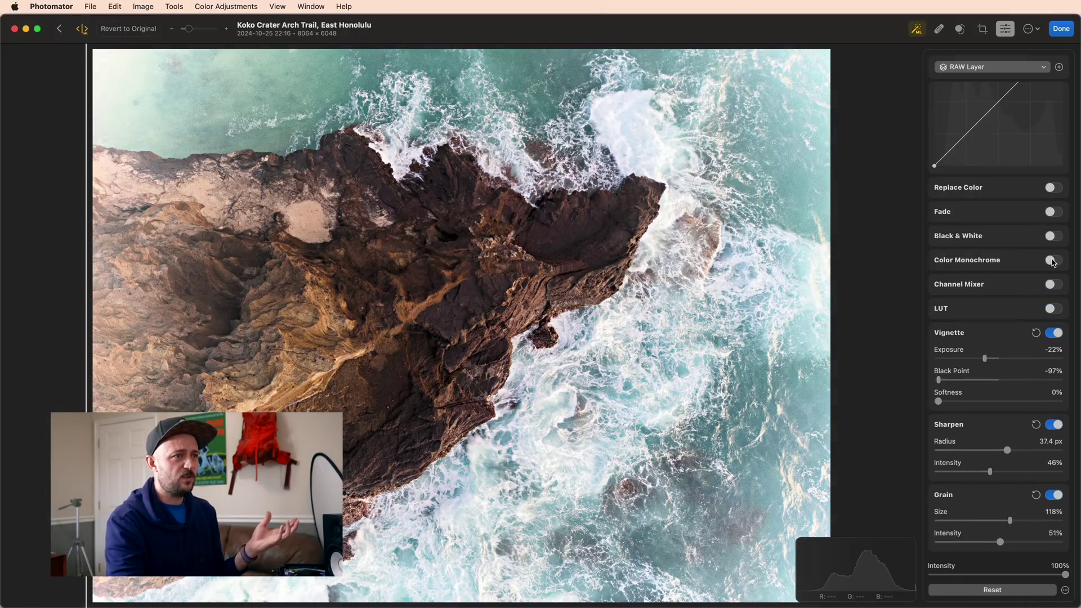
# Enable Color Monochrome for a brown sepia tint, trying teal then undoing it.
pyautogui.click(1052, 261)
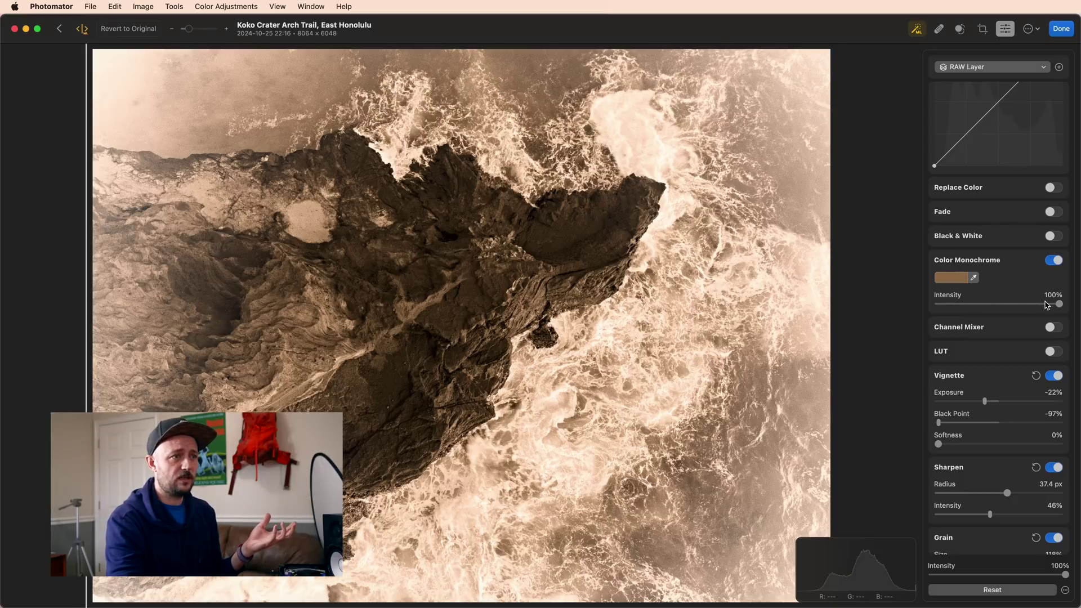
pyautogui.click(961, 279)
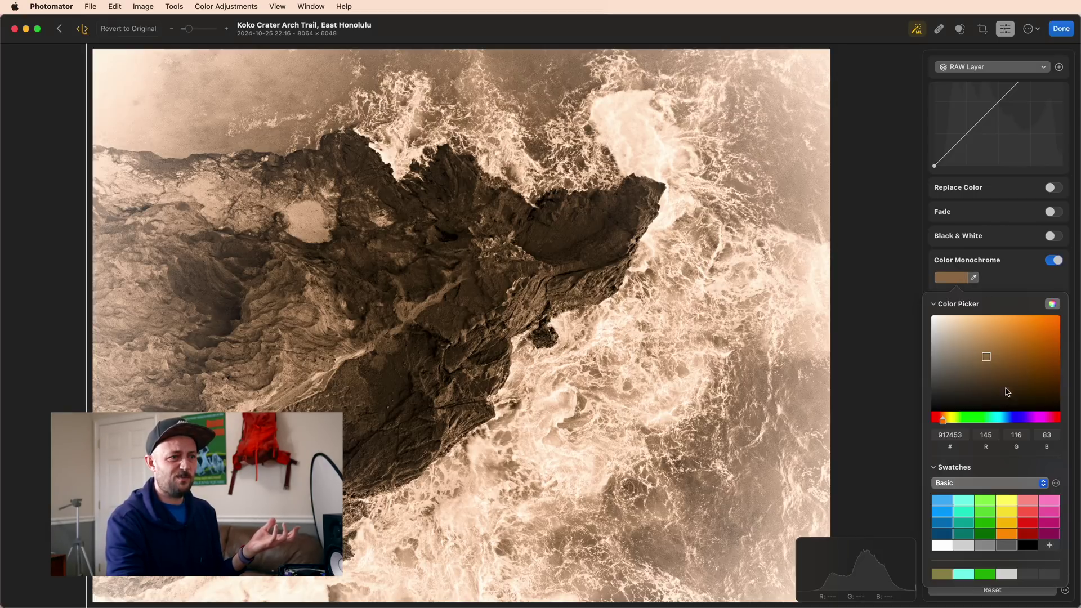
pyautogui.click(999, 421)
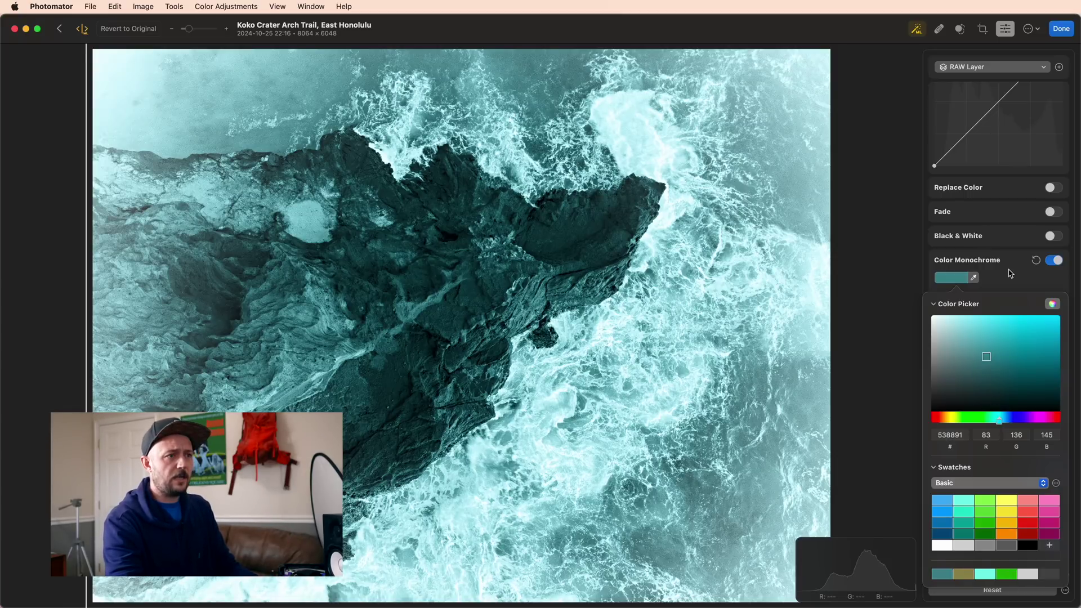
pyautogui.press('super+z')
pyautogui.click(963, 273)
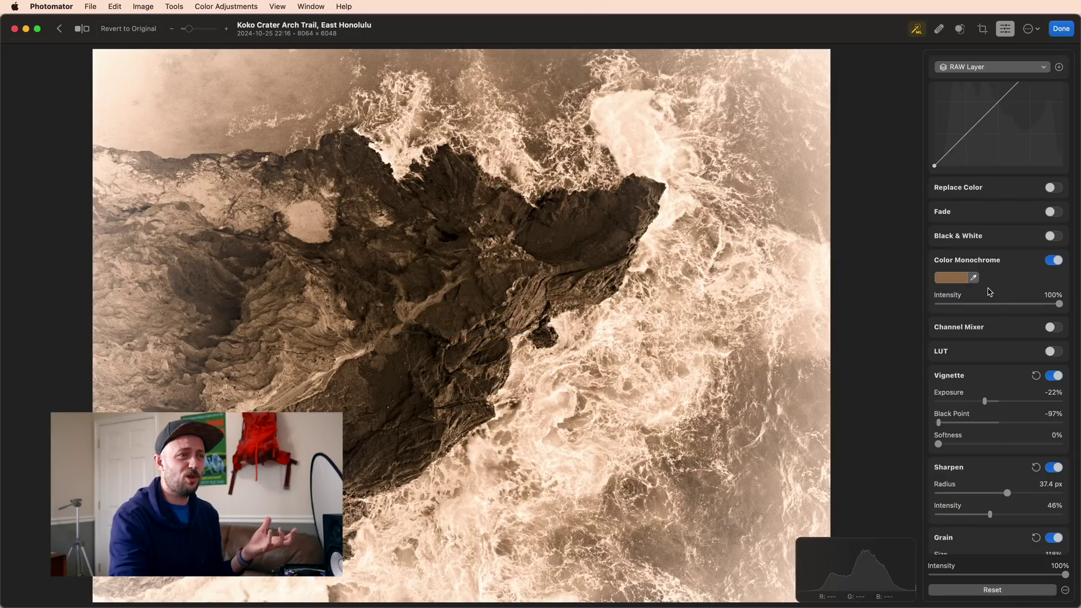
# Turn off the Color Monochrome tint and enable Fade at Blacks 100%, Whites 100%.
pyautogui.click(1054, 260)
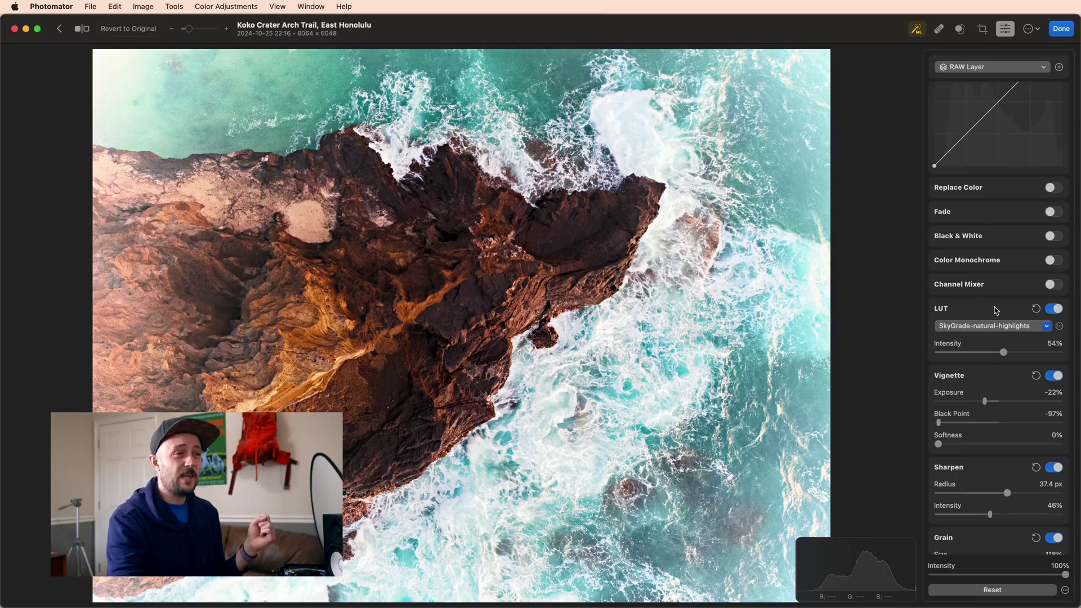
pyautogui.click(1052, 212)
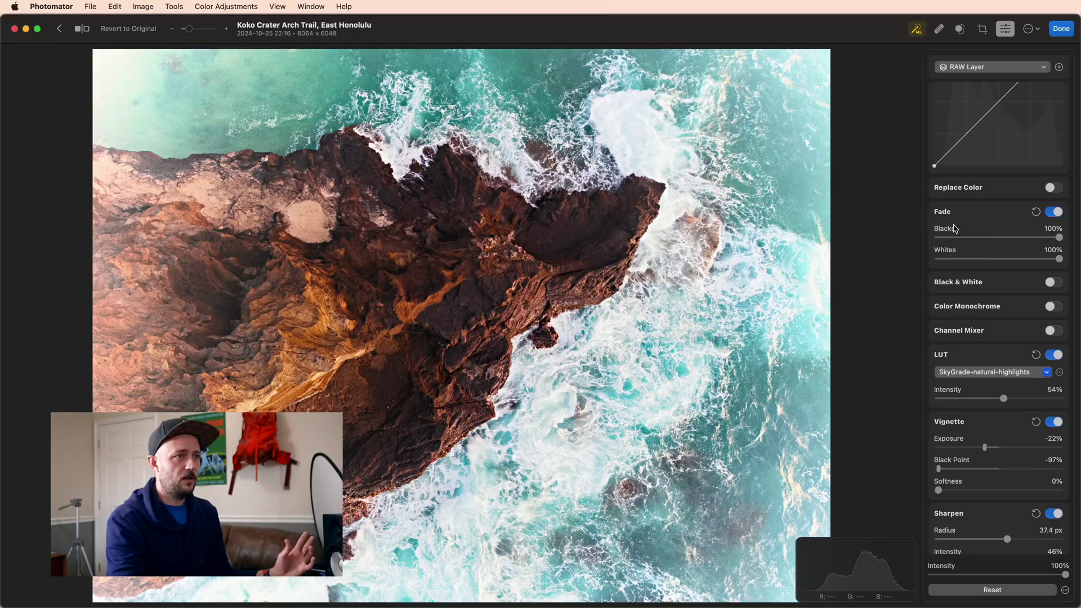
pyautogui.click(1052, 188)
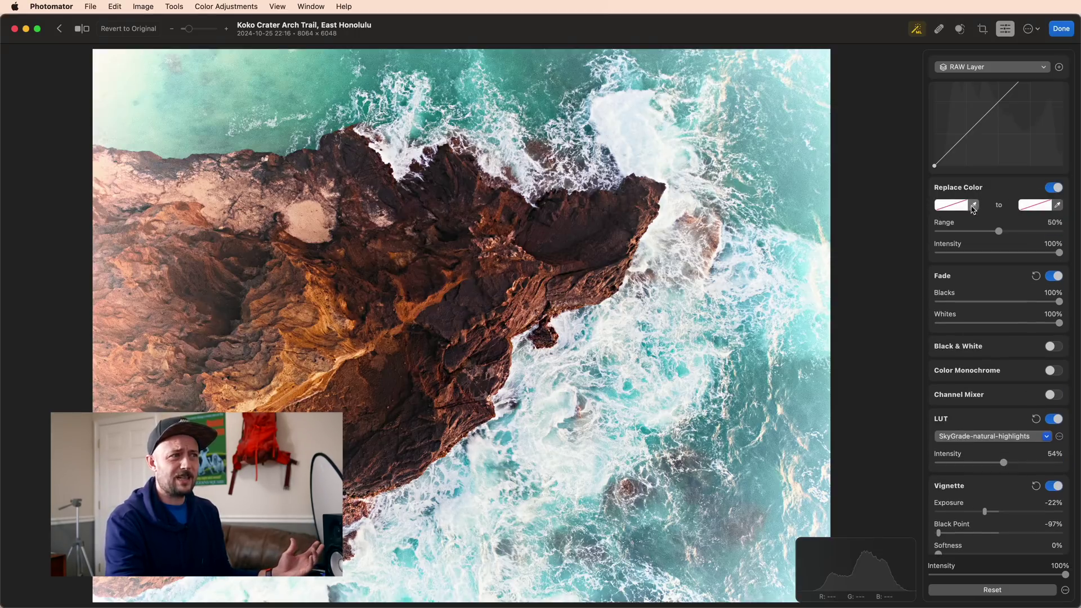
pyautogui.click(974, 209)
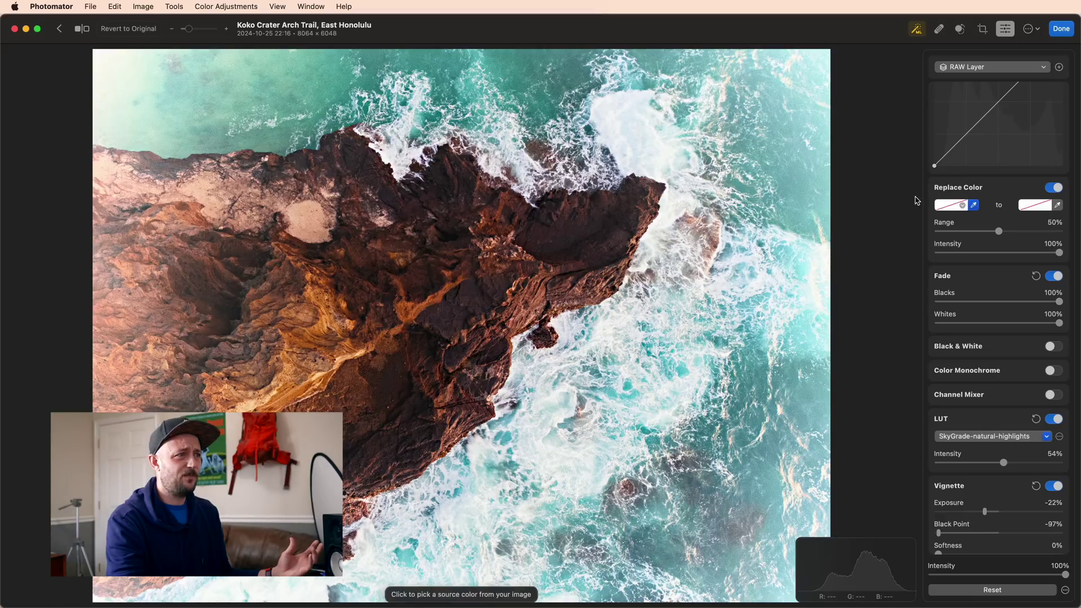
pyautogui.click(784, 180)
pyautogui.click(1059, 205)
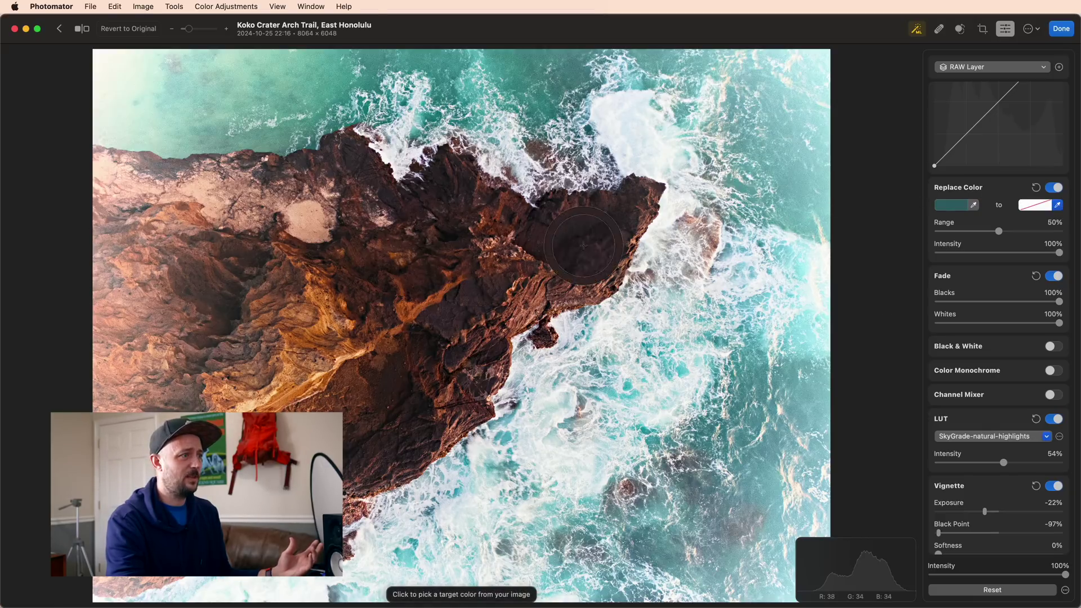
pyautogui.click(557, 253)
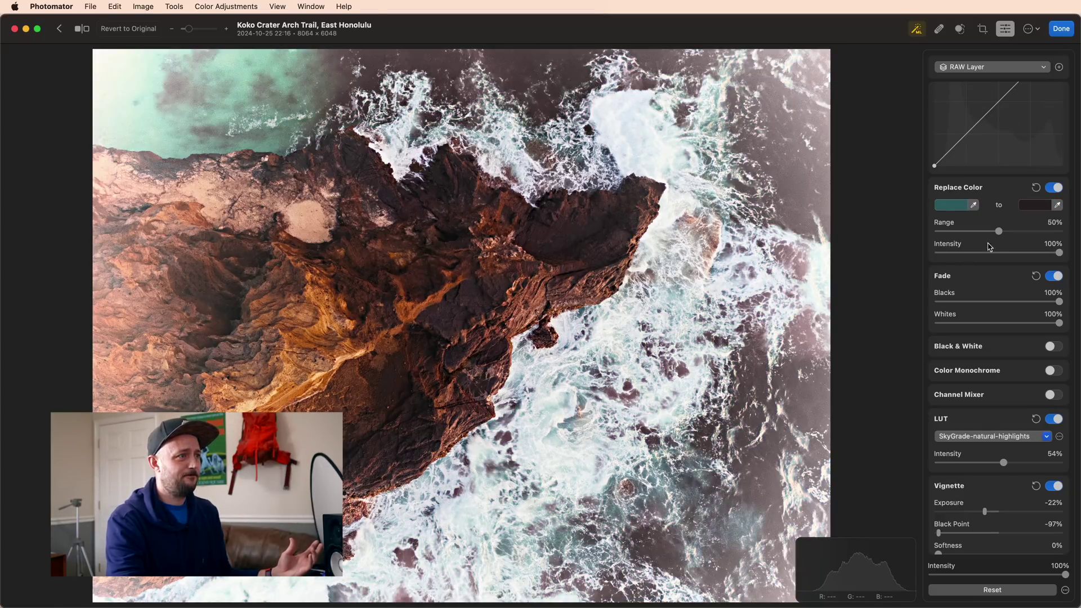
pyautogui.moveTo(1000, 232); pyautogui.dragTo(1064, 236)
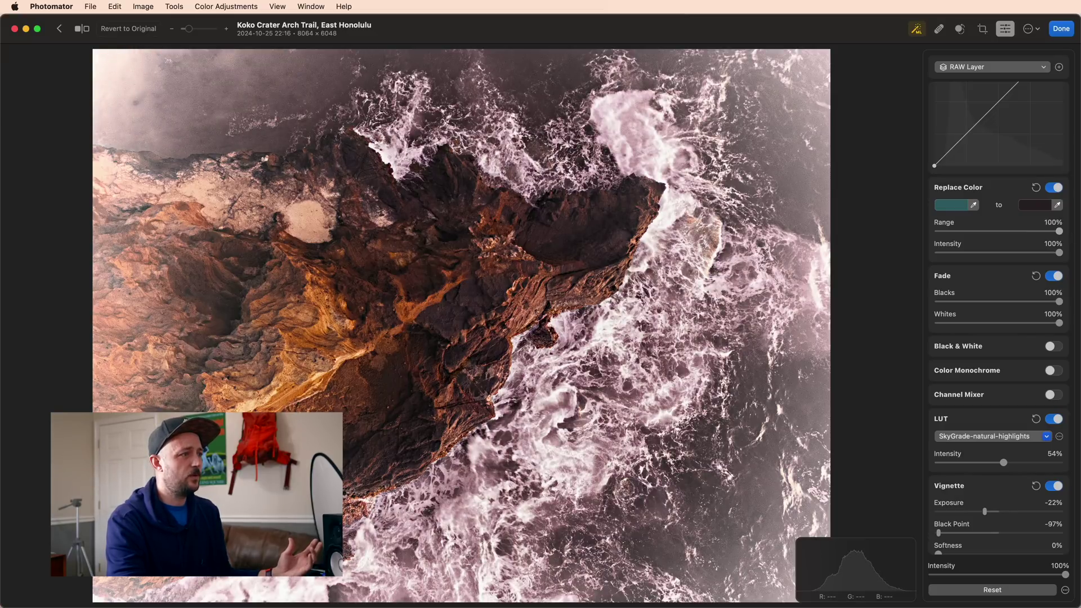
pyautogui.moveTo(1061, 236)
pyautogui.mouseDown()
pyautogui.moveTo(907, 239)
pyautogui.moveTo(1074, 241)
pyautogui.mouseUp()
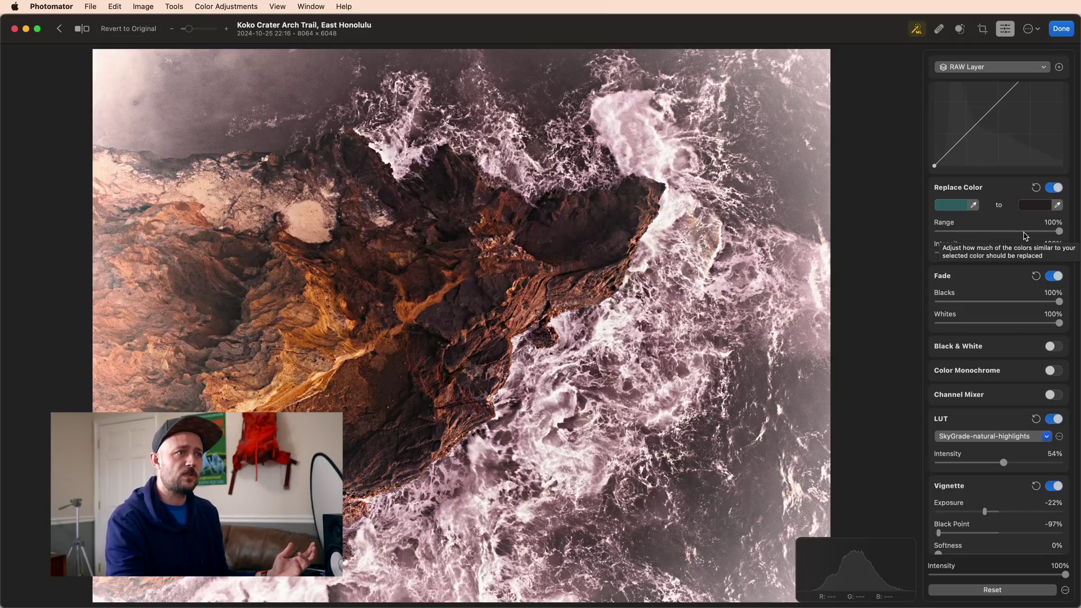
# Turn off Replace Color and enable Channel Mixer at Red 100%, Green 0%, Blue 0%.
pyautogui.click(1054, 187)
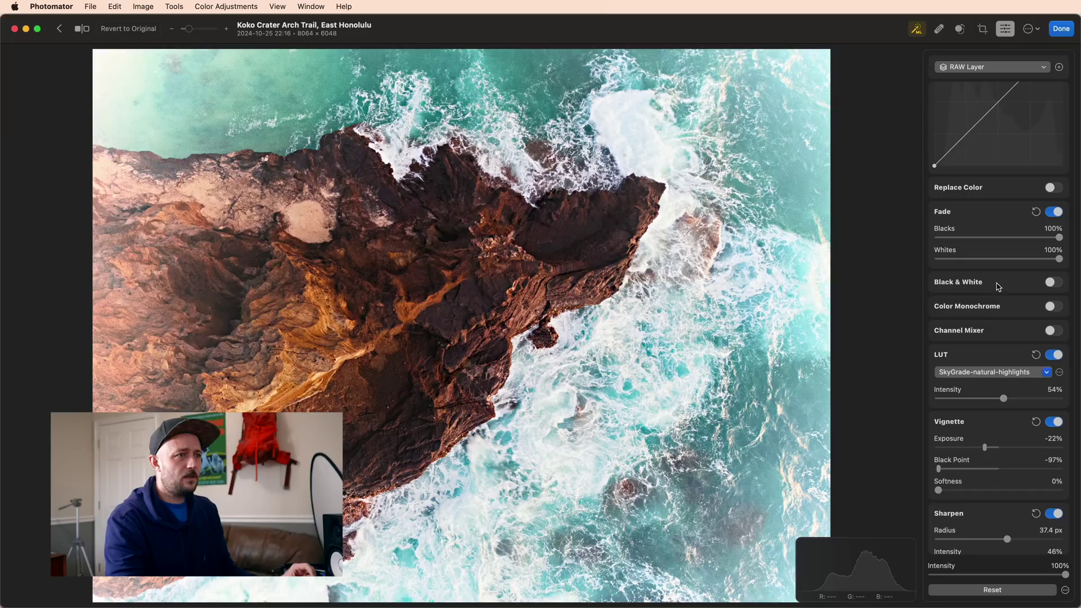
pyautogui.click(1049, 333)
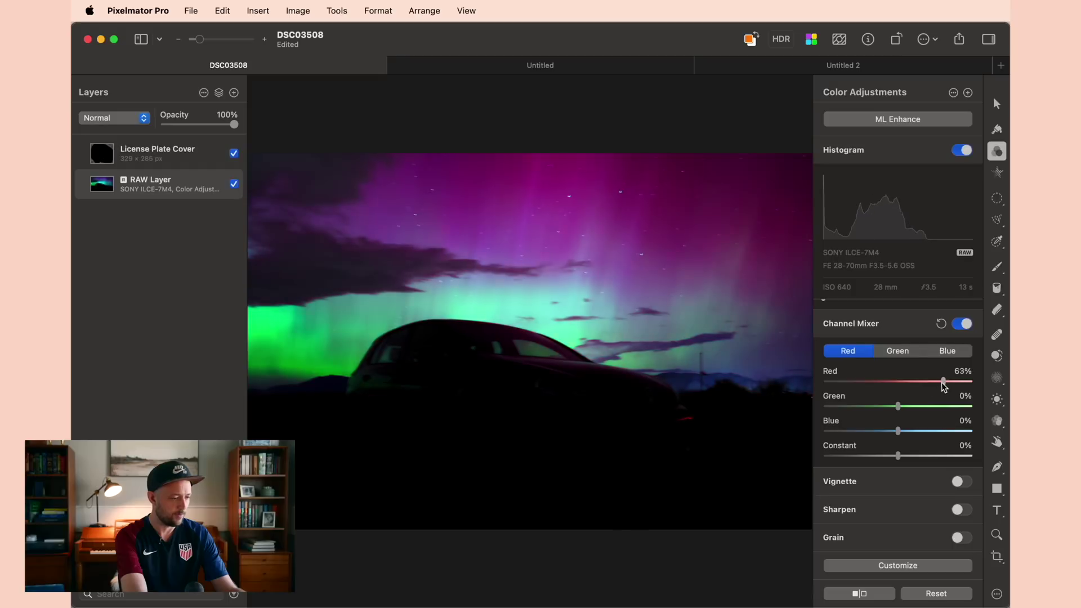
pyautogui.moveTo(958, 380); pyautogui.dragTo(932, 387)
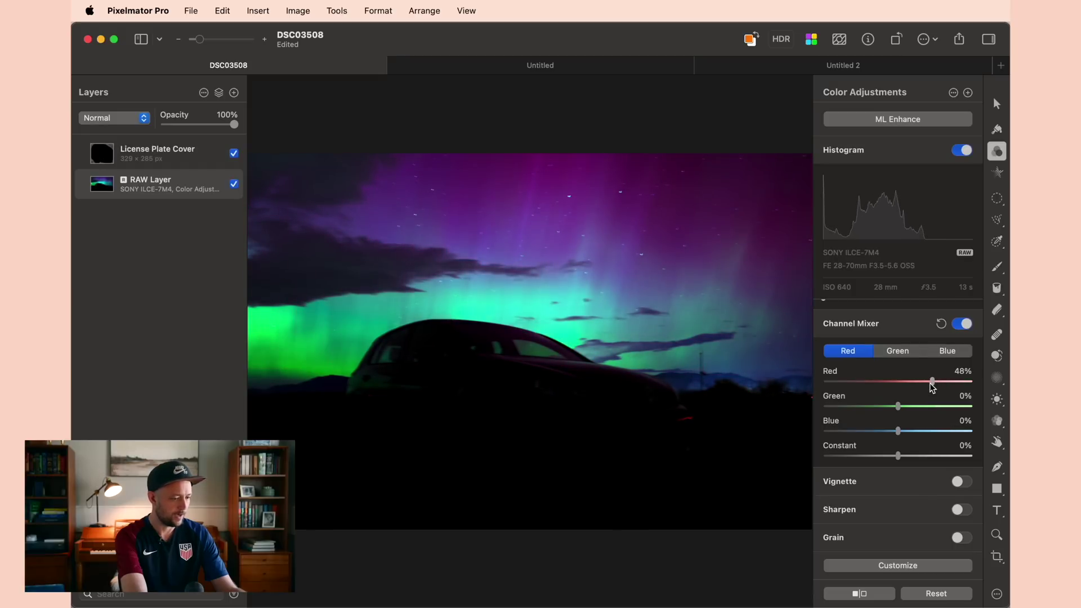
pyautogui.click(946, 353)
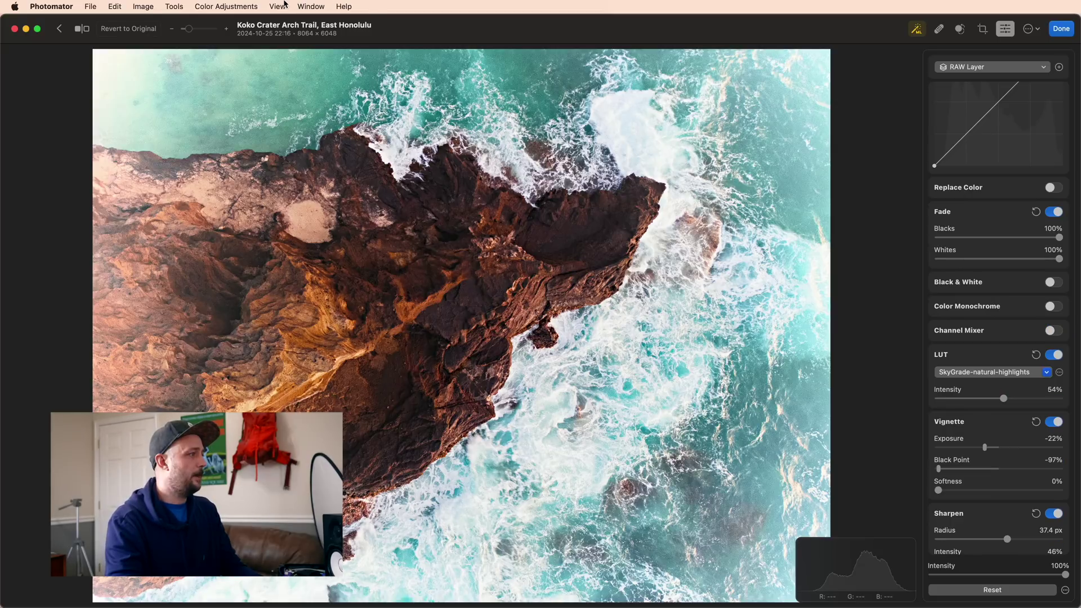
# Show a View > Split Comparison with the divider dragged left, showing mostly the edited photo.
pyautogui.click(277, 7)
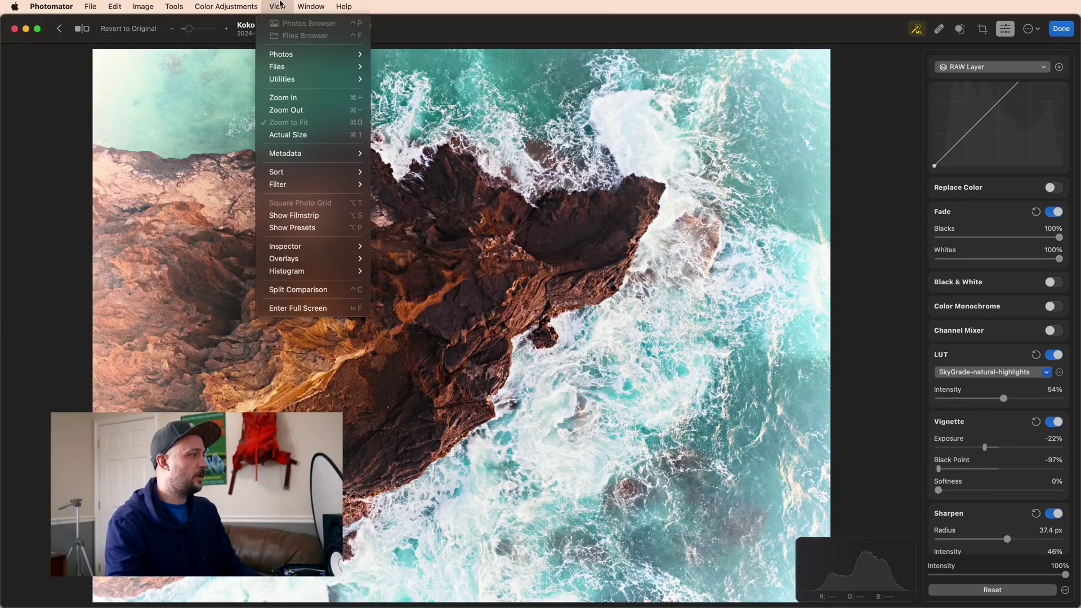
pyautogui.click(299, 289)
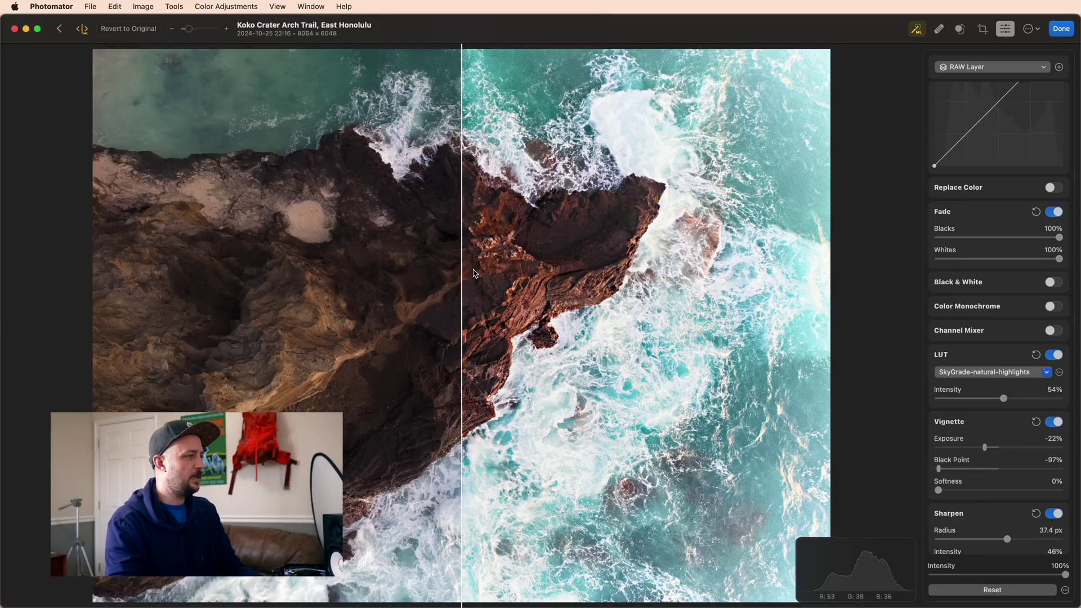
pyautogui.moveTo(463, 268); pyautogui.dragTo(164, 73)
# Set up the export as JPEG at 100% quality and Original scale, after briefly trying 50%.
pyautogui.click(84, 6)
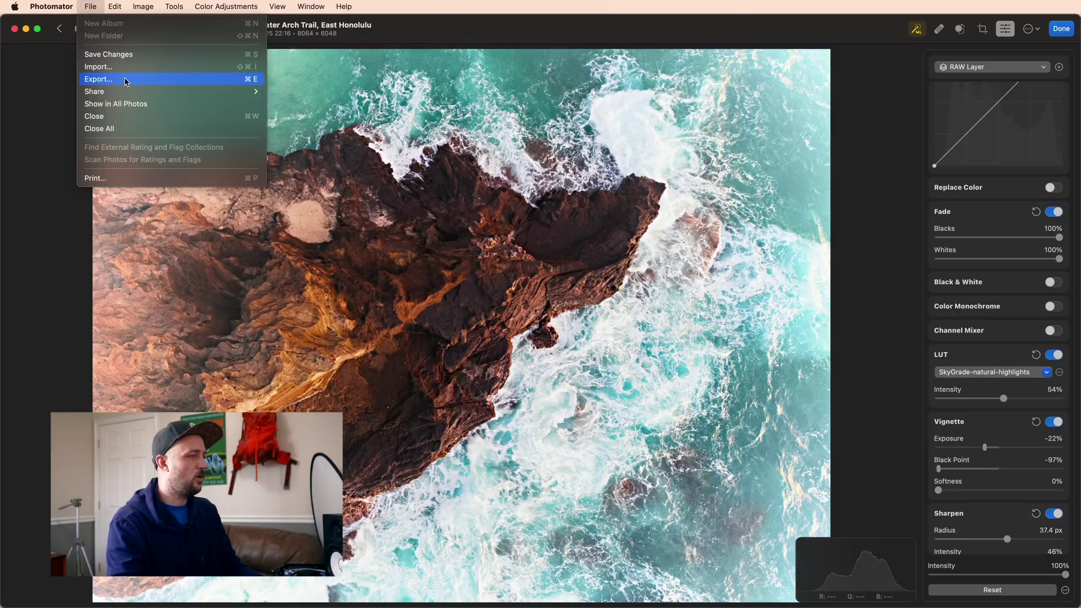
pyautogui.click(125, 83)
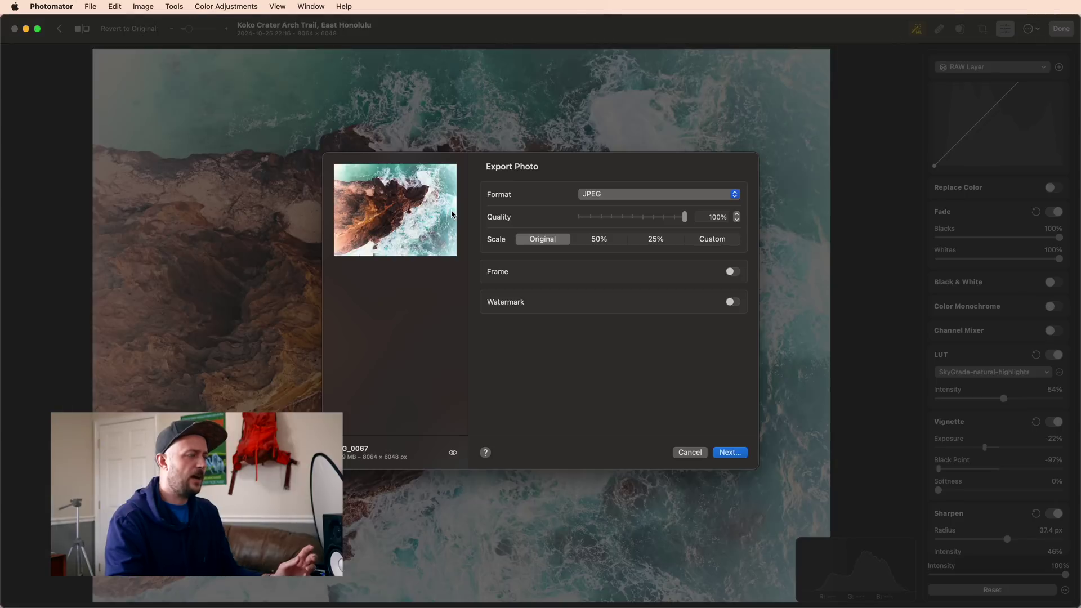
pyautogui.click(601, 195)
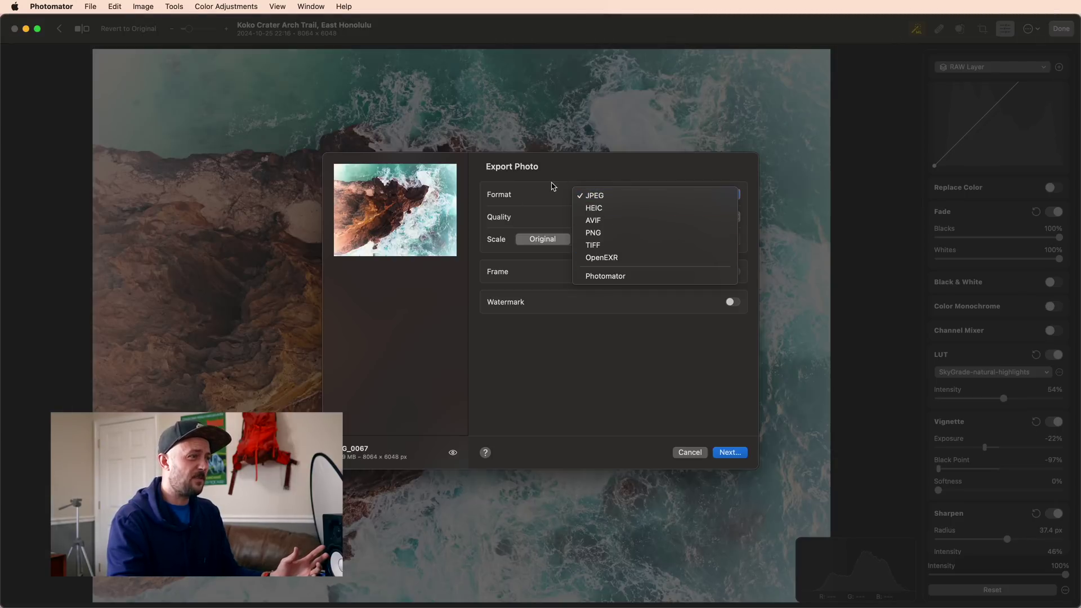
pyautogui.click(560, 197)
pyautogui.moveTo(678, 220)
pyautogui.mouseDown()
pyautogui.moveTo(594, 219)
pyautogui.moveTo(700, 222)
pyautogui.mouseUp()
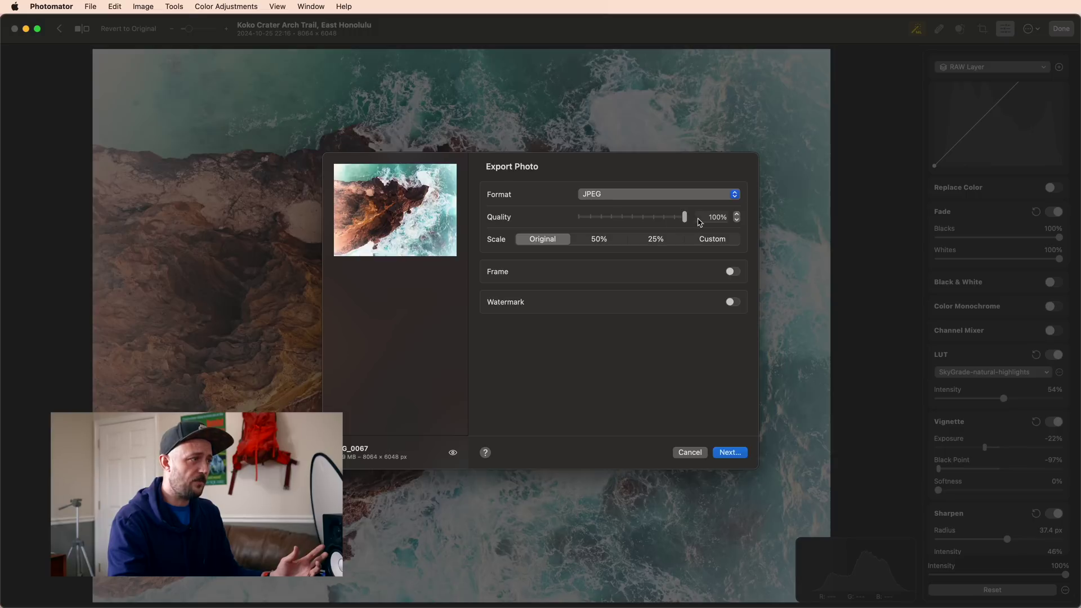
pyautogui.click(596, 242)
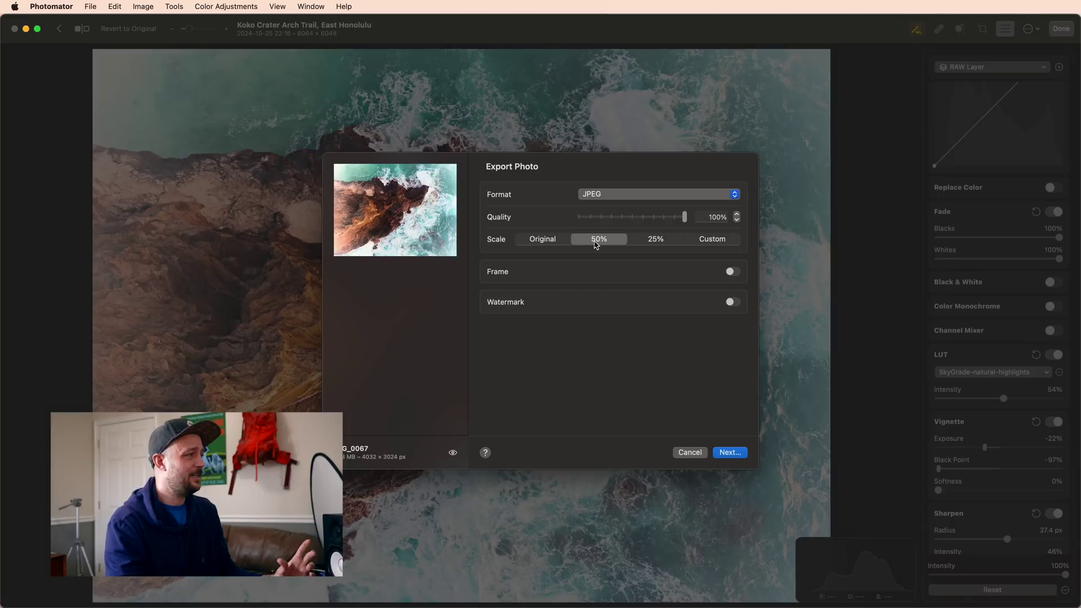
pyautogui.click(542, 239)
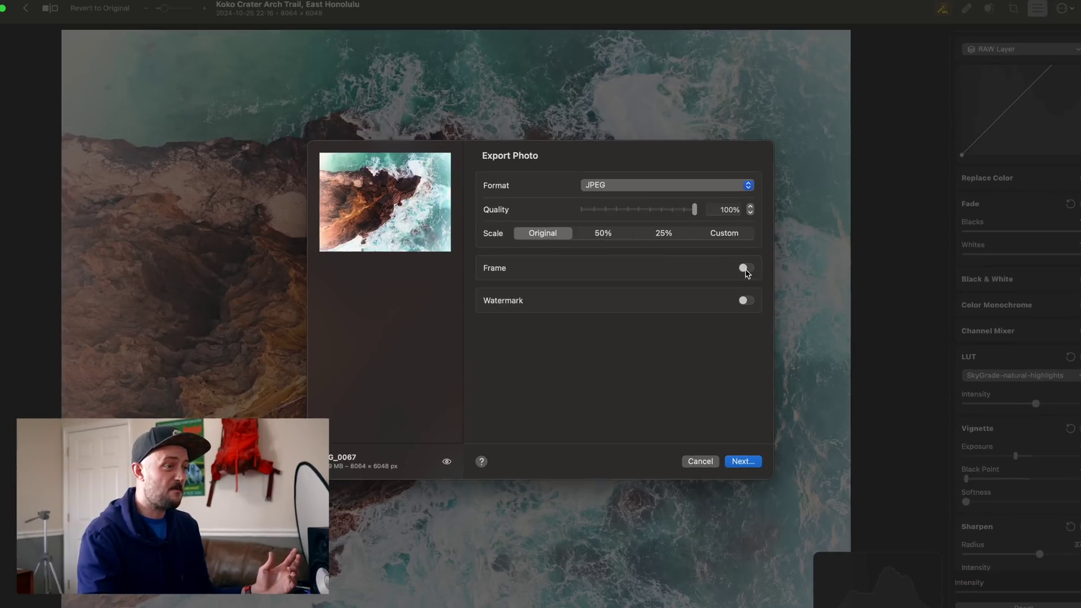
# Preview the blurred, instant film, 35mm, viewfinder and circular vignette frames, then turn Frame off.
pyautogui.click(731, 271)
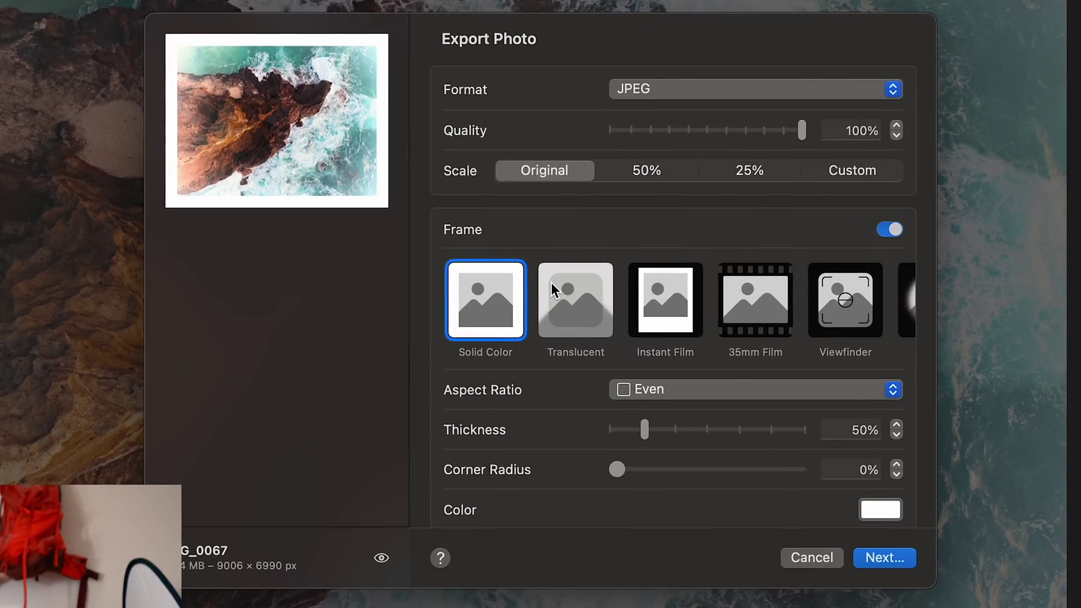
pyautogui.click(555, 291)
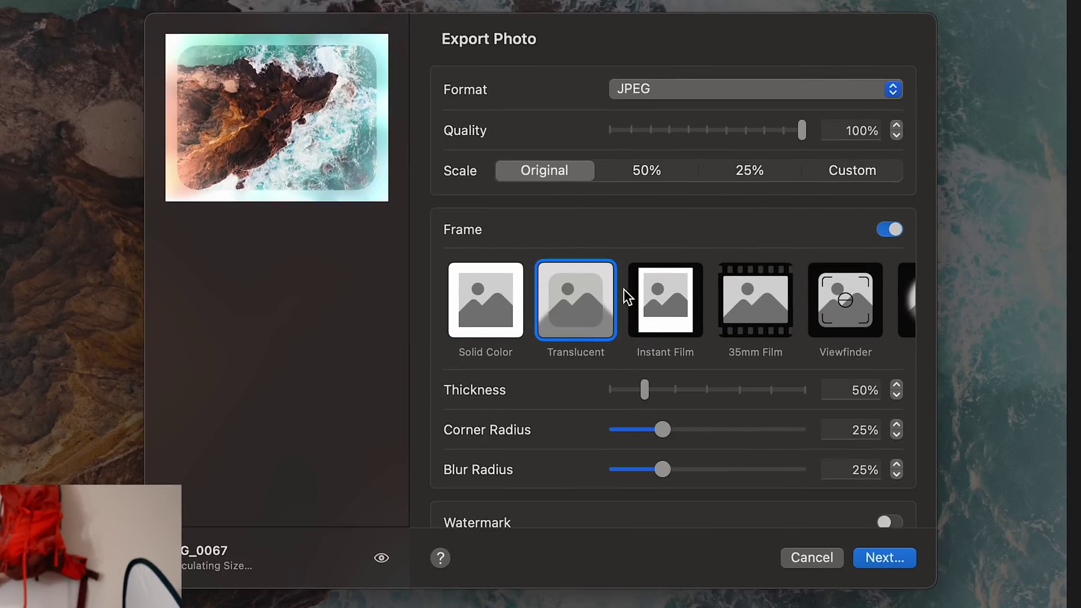
pyautogui.click(642, 289)
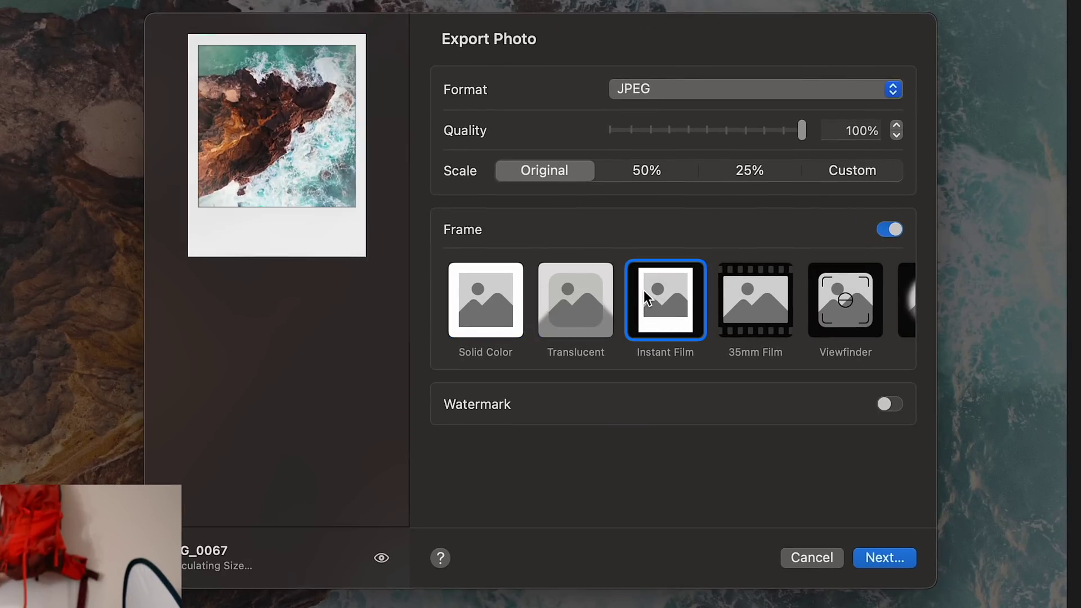
pyautogui.click(736, 294)
pyautogui.click(847, 304)
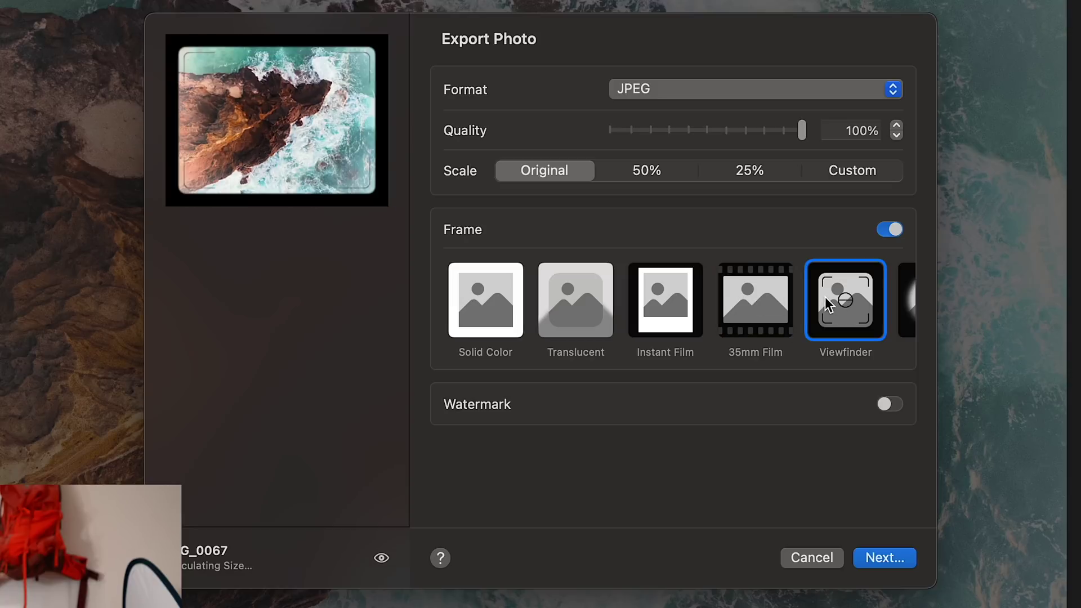
pyautogui.hscroll(3, 830, 302)
pyautogui.click(851, 304)
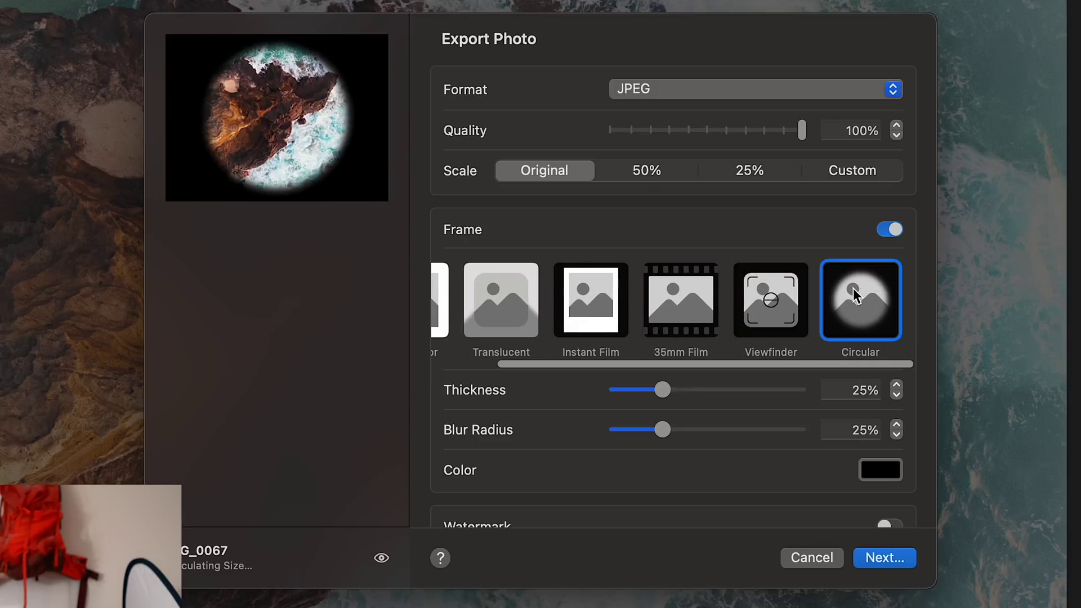
pyautogui.click(890, 229)
# Enable a Text watermark instead of Image, giving a tiled yellow diagonal watermark.
pyautogui.click(886, 287)
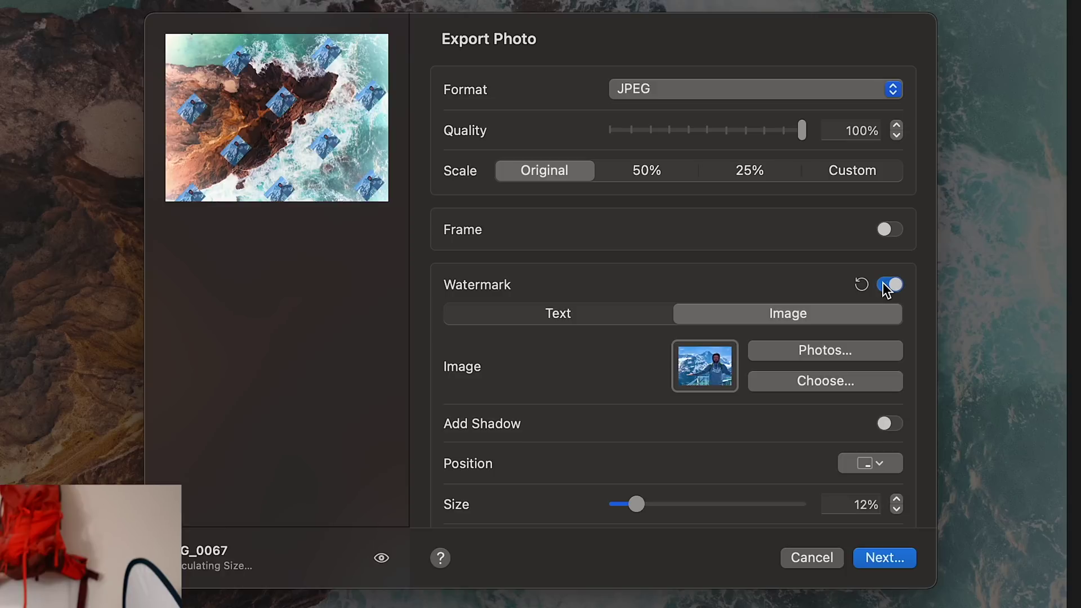
pyautogui.click(596, 316)
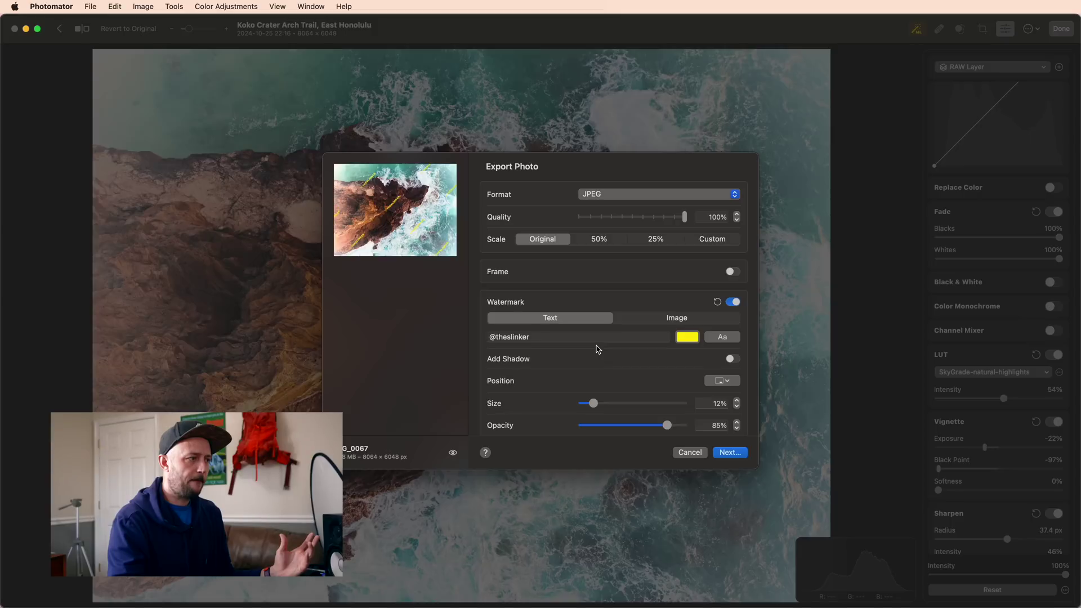
pyautogui.scroll(-3, 652, 352)
pyautogui.scroll(-1, 612, 378)
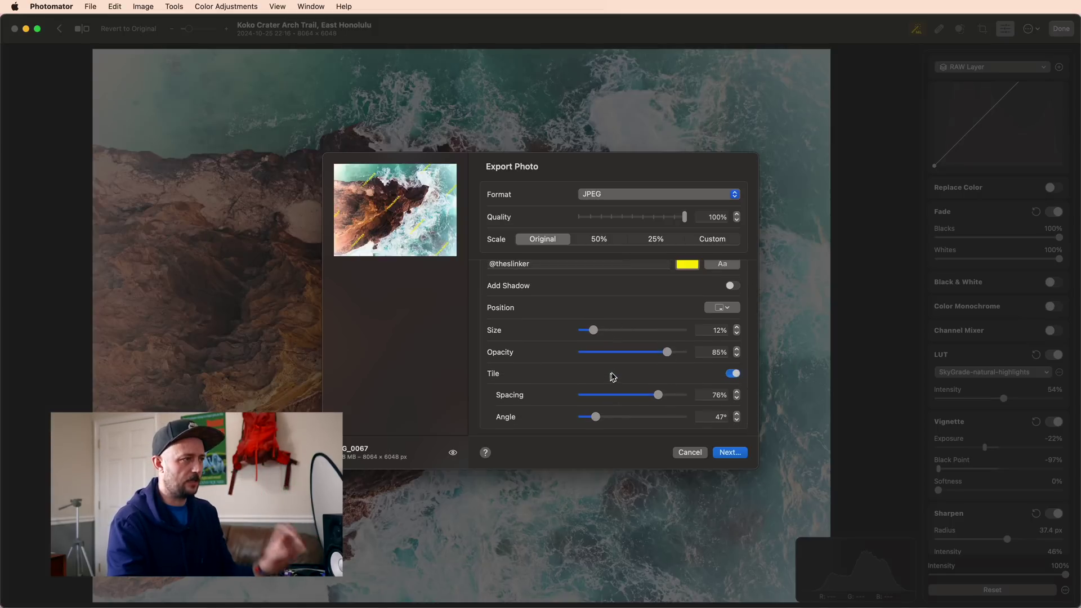
# Add a white Solid Color frame at 50% thickness, 0% corner radius, and re-enable the watermark.
pyautogui.scroll(5, 616, 369)
pyautogui.click(519, 318)
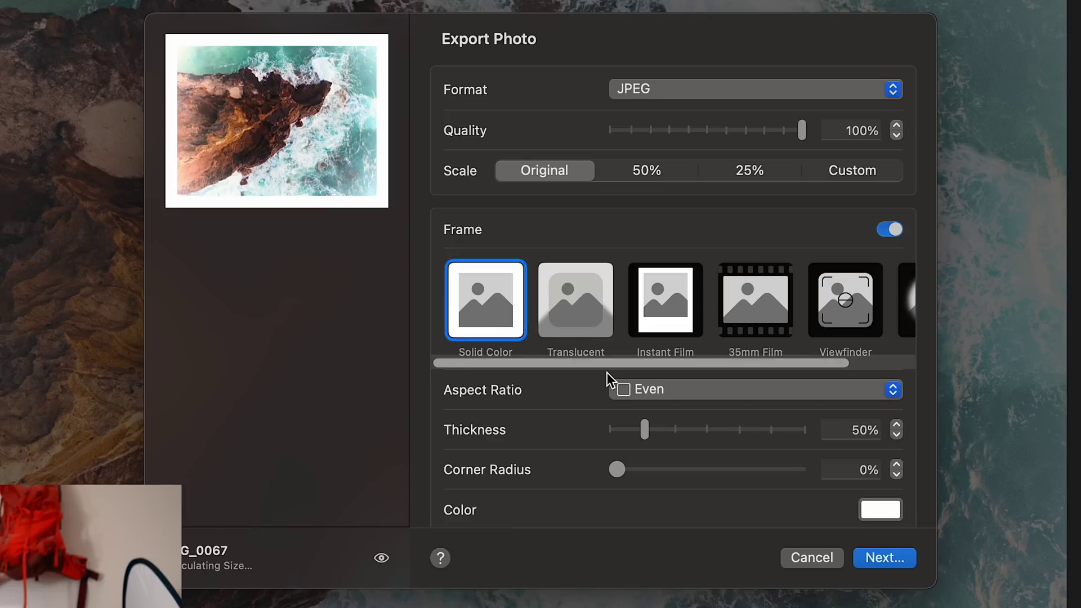
pyautogui.scroll(-3, 610, 380)
pyautogui.moveTo(648, 354)
pyautogui.mouseDown()
pyautogui.moveTo(833, 356)
pyautogui.moveTo(589, 355)
pyautogui.moveTo(647, 353)
pyautogui.mouseUp()
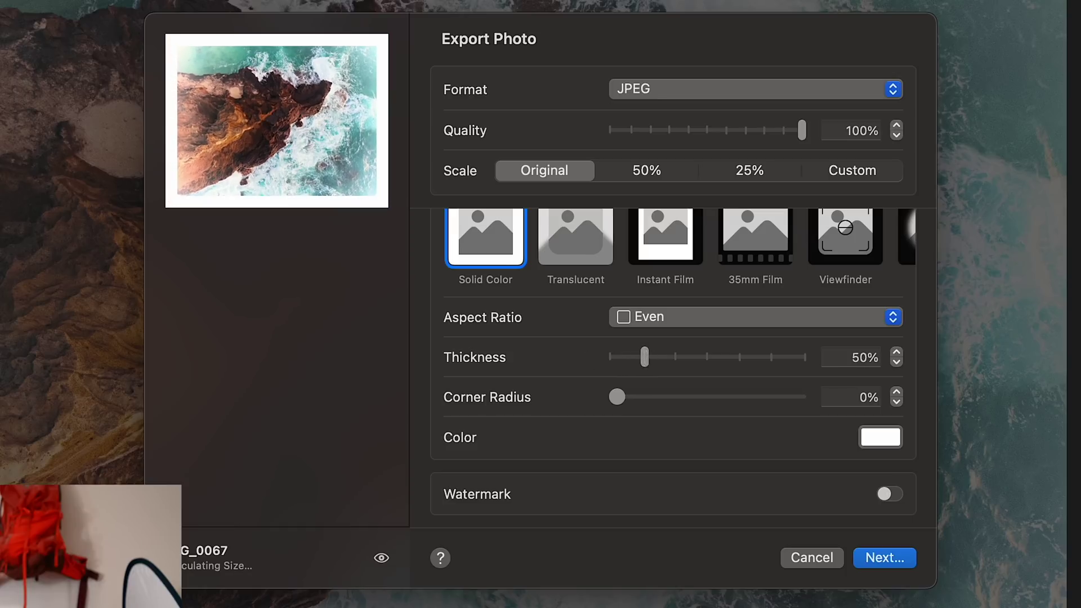
pyautogui.moveTo(630, 396)
pyautogui.mouseDown()
pyautogui.moveTo(835, 399)
pyautogui.moveTo(618, 398)
pyautogui.mouseUp()
pyautogui.scroll(-2, 738, 427)
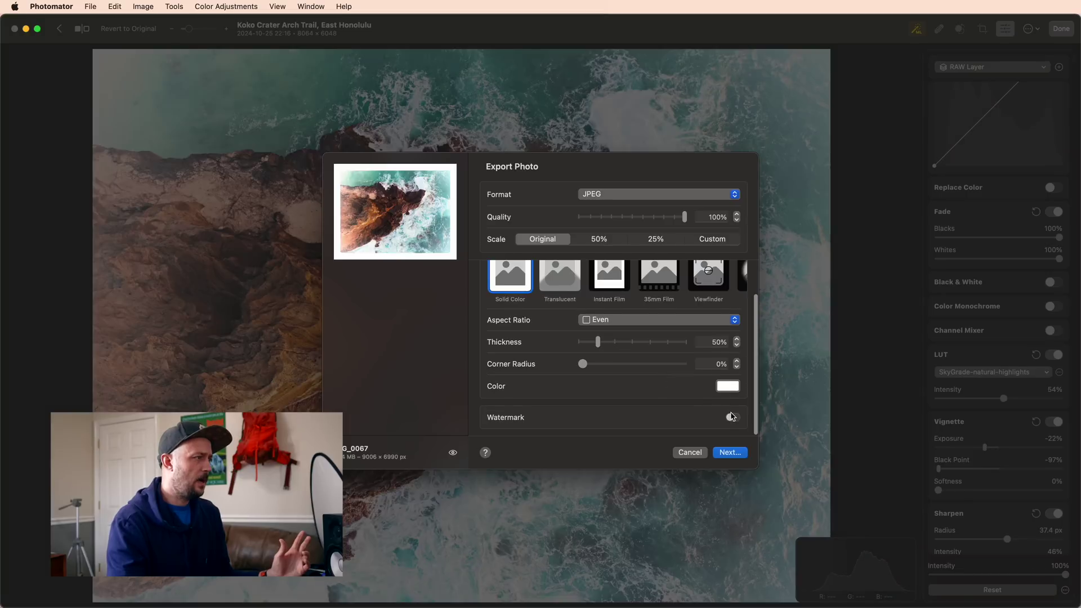
pyautogui.click(732, 417)
# Keep the watermark bottom-right, turn Tile off, and preview IMG_0067.jpg in Quick Look.
pyautogui.scroll(-5, 613, 369)
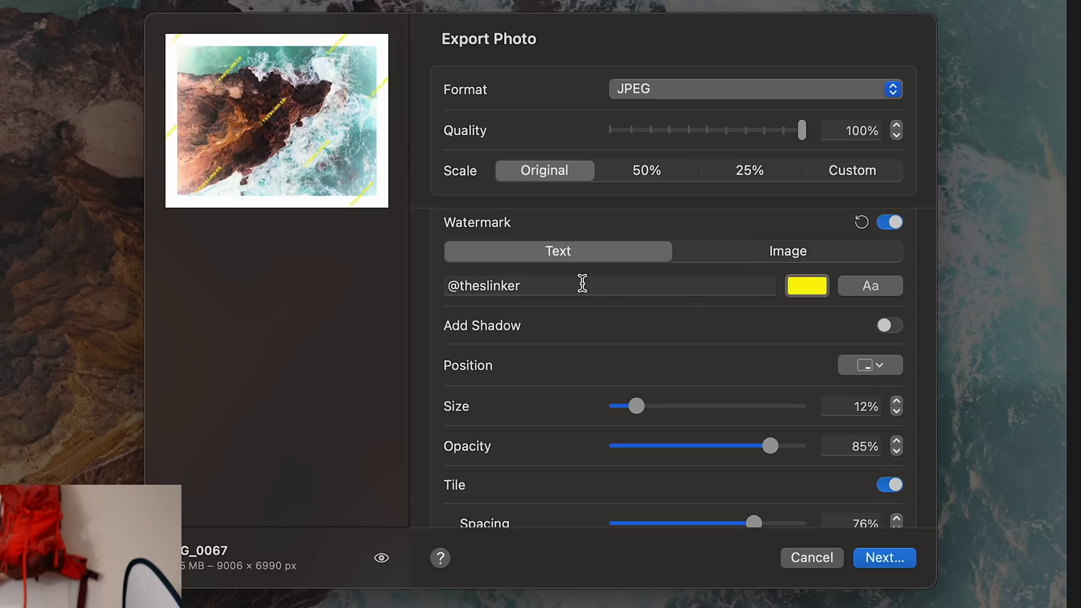
pyautogui.scroll(-1, 788, 349)
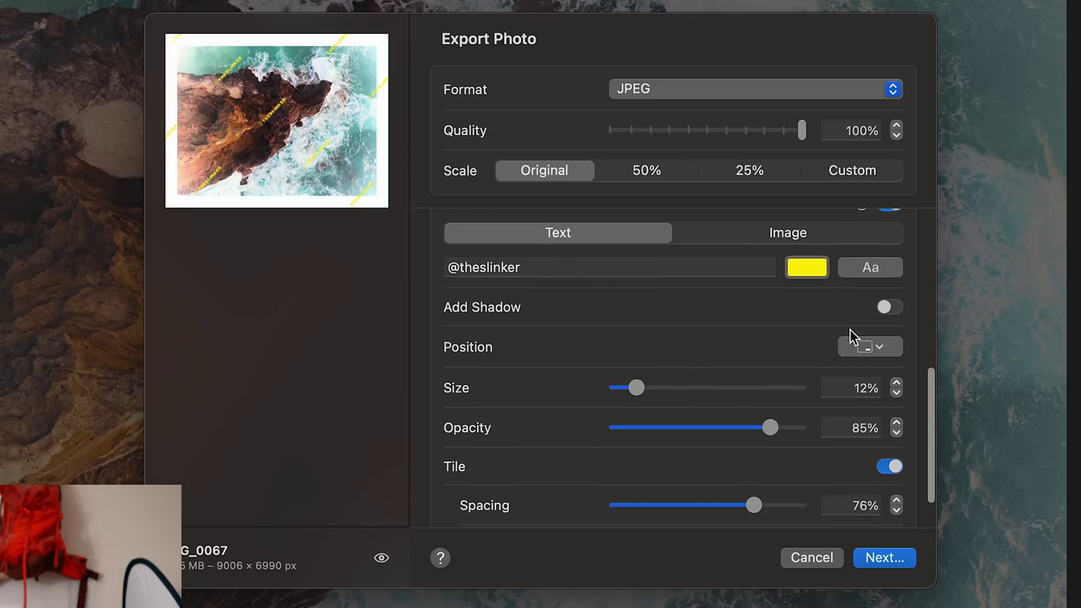
pyautogui.click(882, 346)
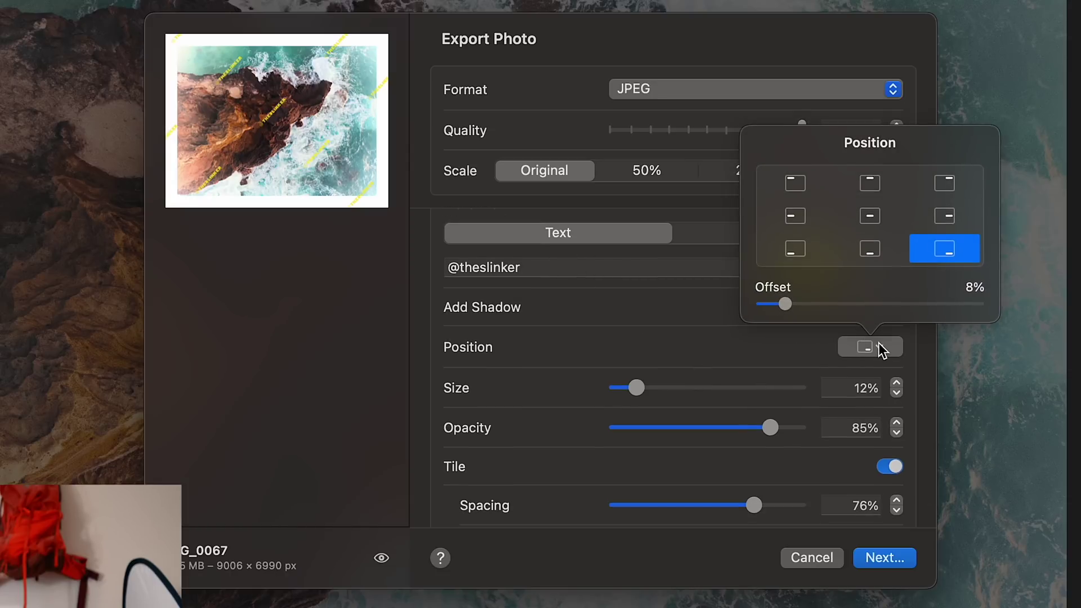
pyautogui.click(770, 363)
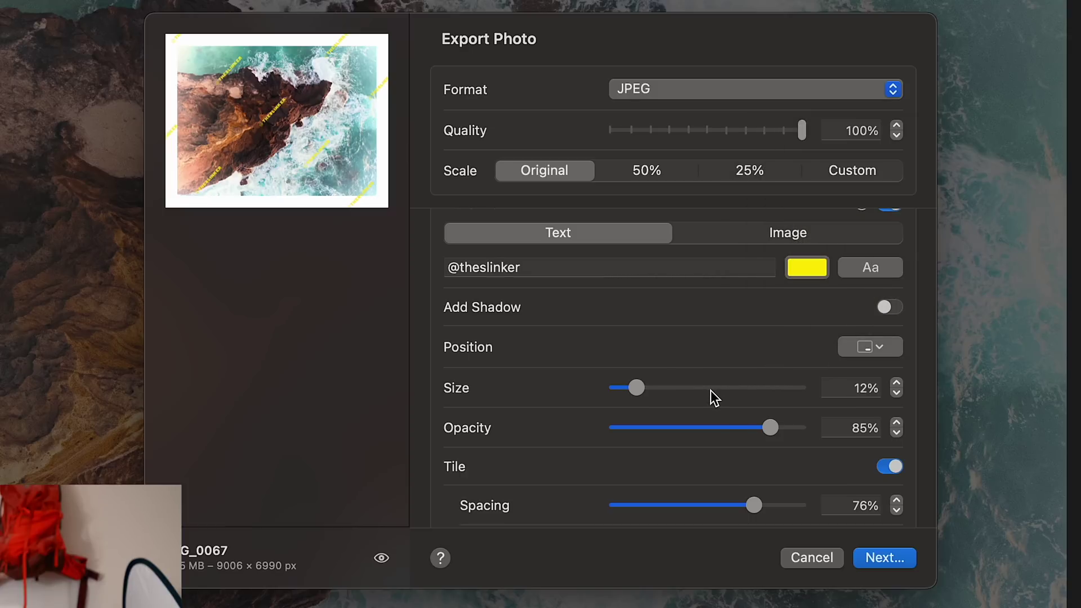
pyautogui.scroll(-3, 711, 391)
pyautogui.click(889, 415)
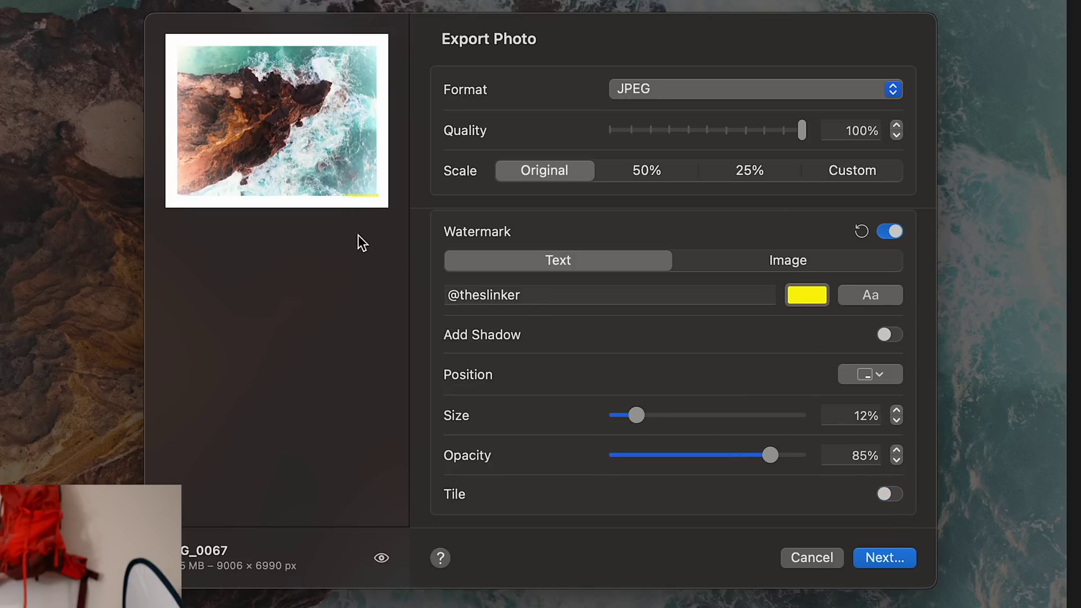
pyautogui.click(381, 559)
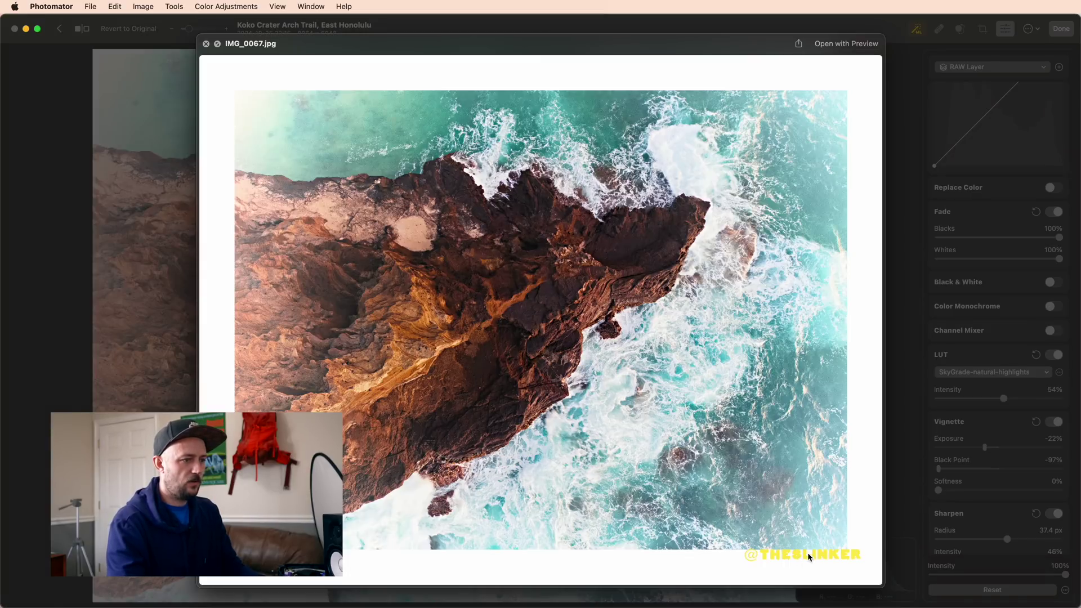
# Set the watermark Position Offset to 2% and Opacity to 100%, checking it in Quick Look.
pyautogui.press('space')
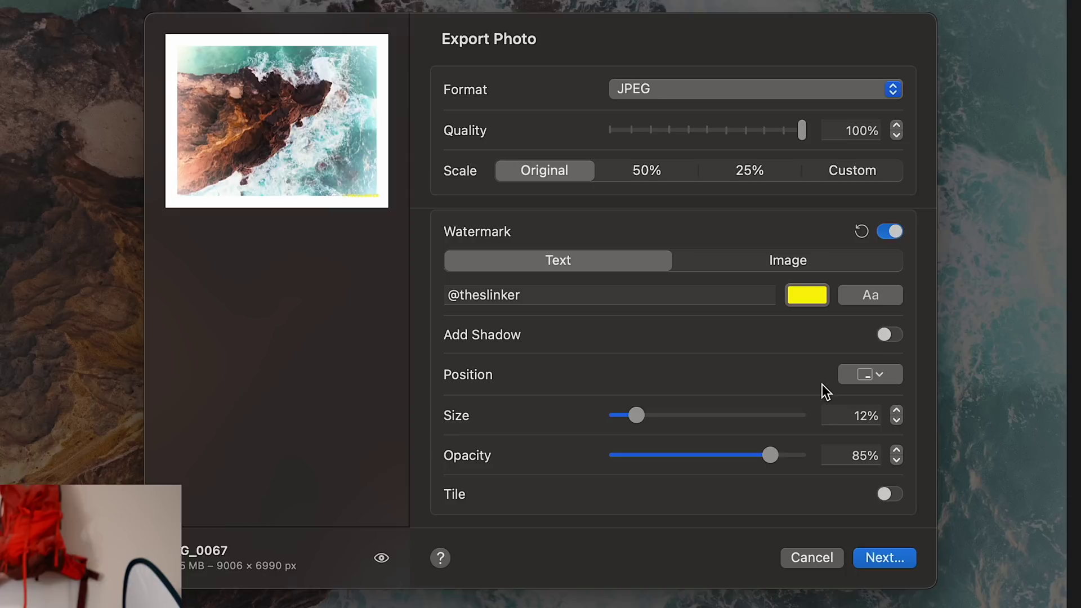
pyautogui.click(715, 351)
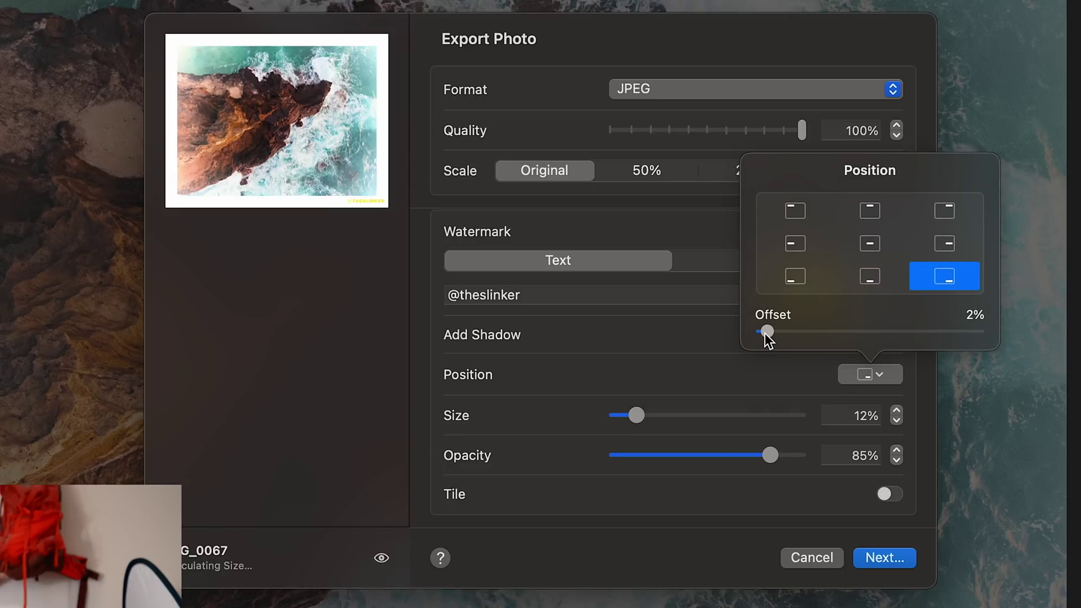
pyautogui.click(689, 378)
pyautogui.moveTo(773, 457); pyautogui.dragTo(866, 458)
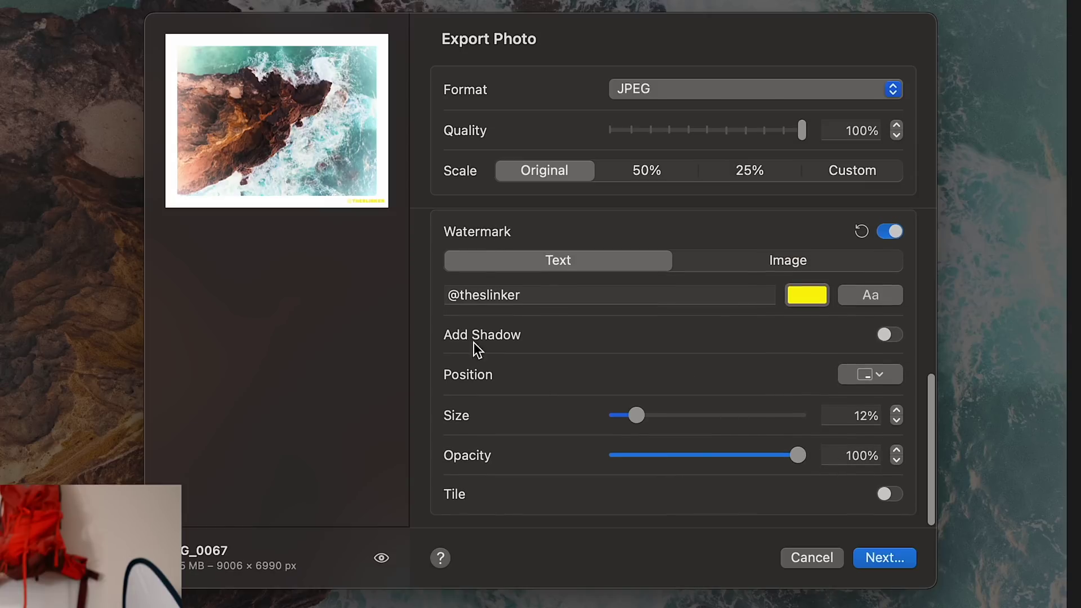
pyautogui.click(382, 554)
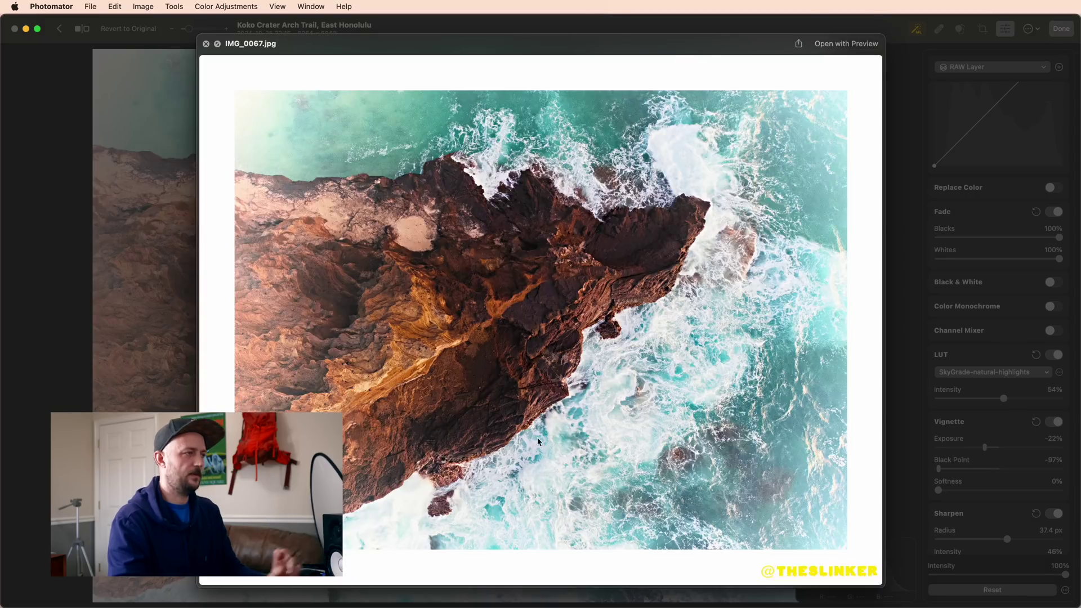
pyautogui.press('space')
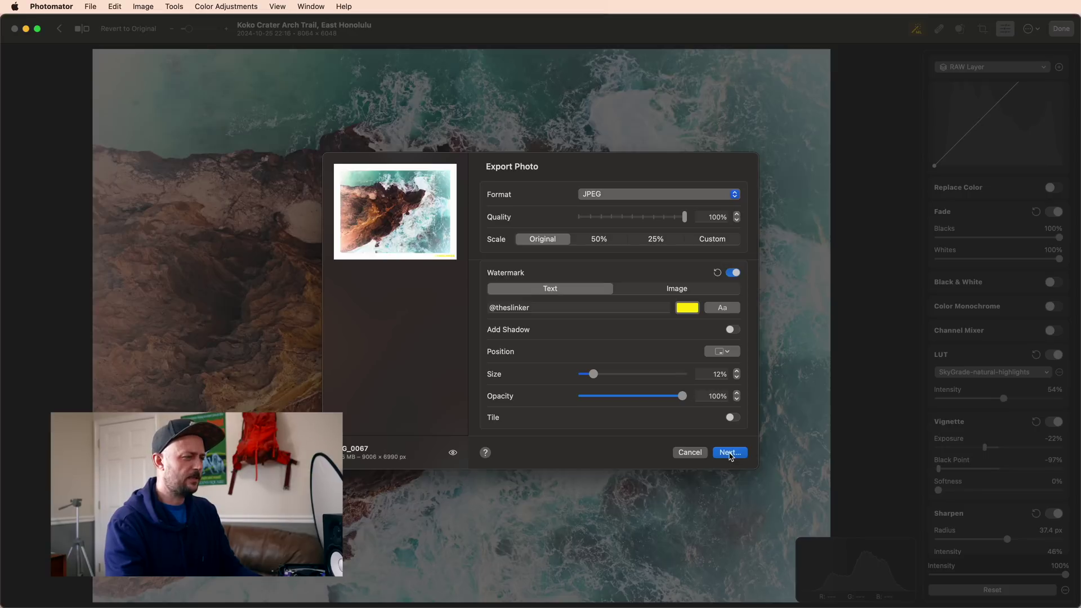